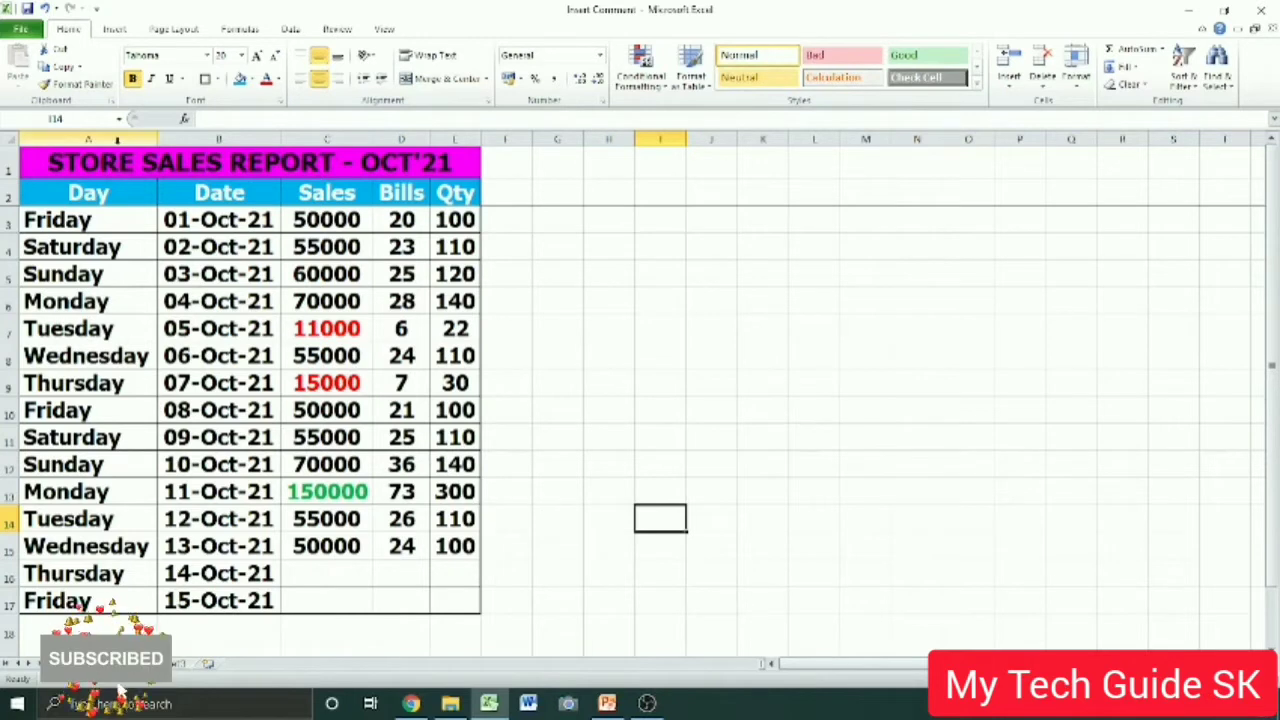
Look over the Day and Date columns, with dates from 01-Oct-21 to 13-Oct-21.
{"action": "left_click_drag", "start_coordinate": [117, 168], "coordinate": [55, 600]}
{"action": "left_click", "coordinate": [72, 200]}
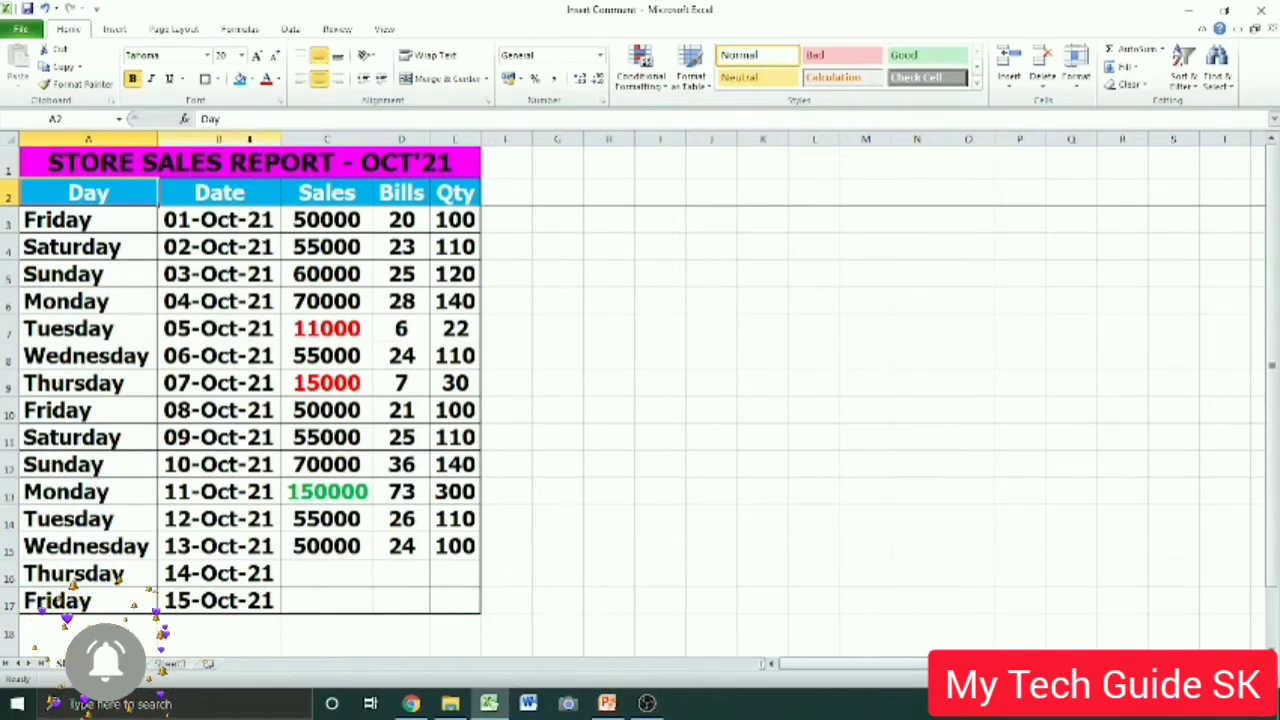
{"action": "left_click", "coordinate": [218, 139]}
{"action": "left_click", "coordinate": [224, 193]}
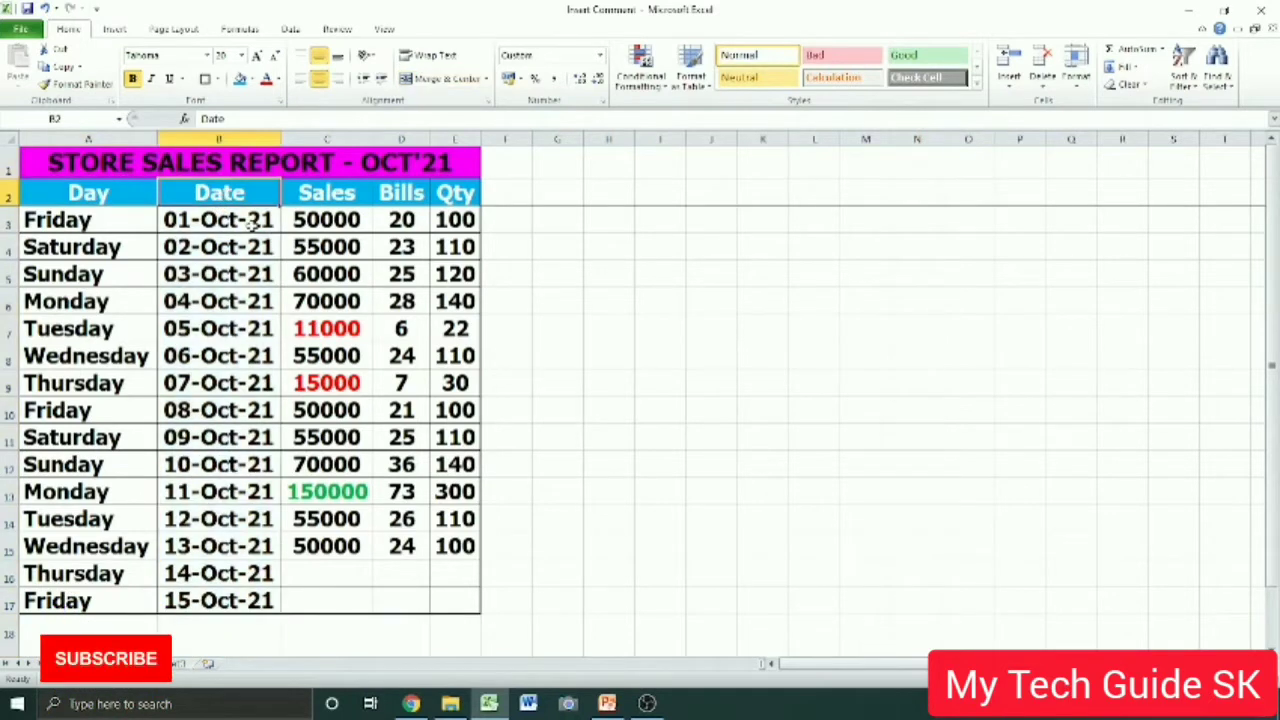
{"action": "left_click", "coordinate": [252, 222]}
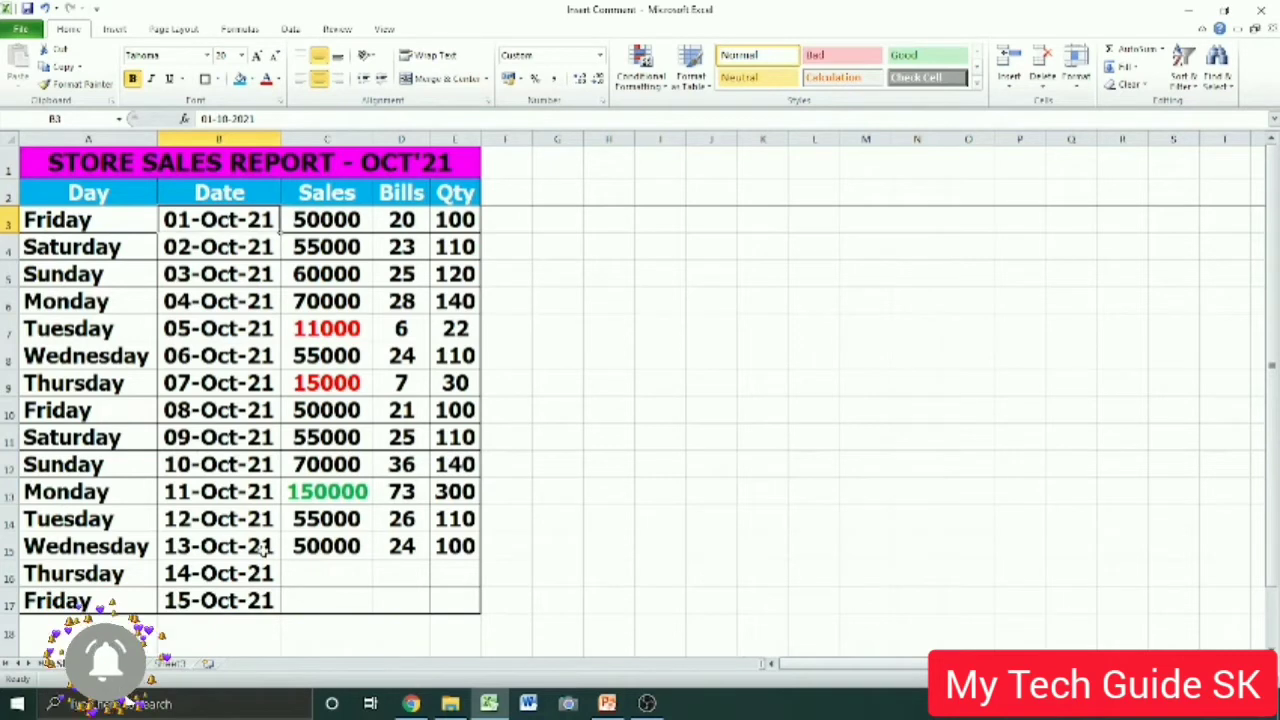
{"action": "left_click", "coordinate": [270, 546]}
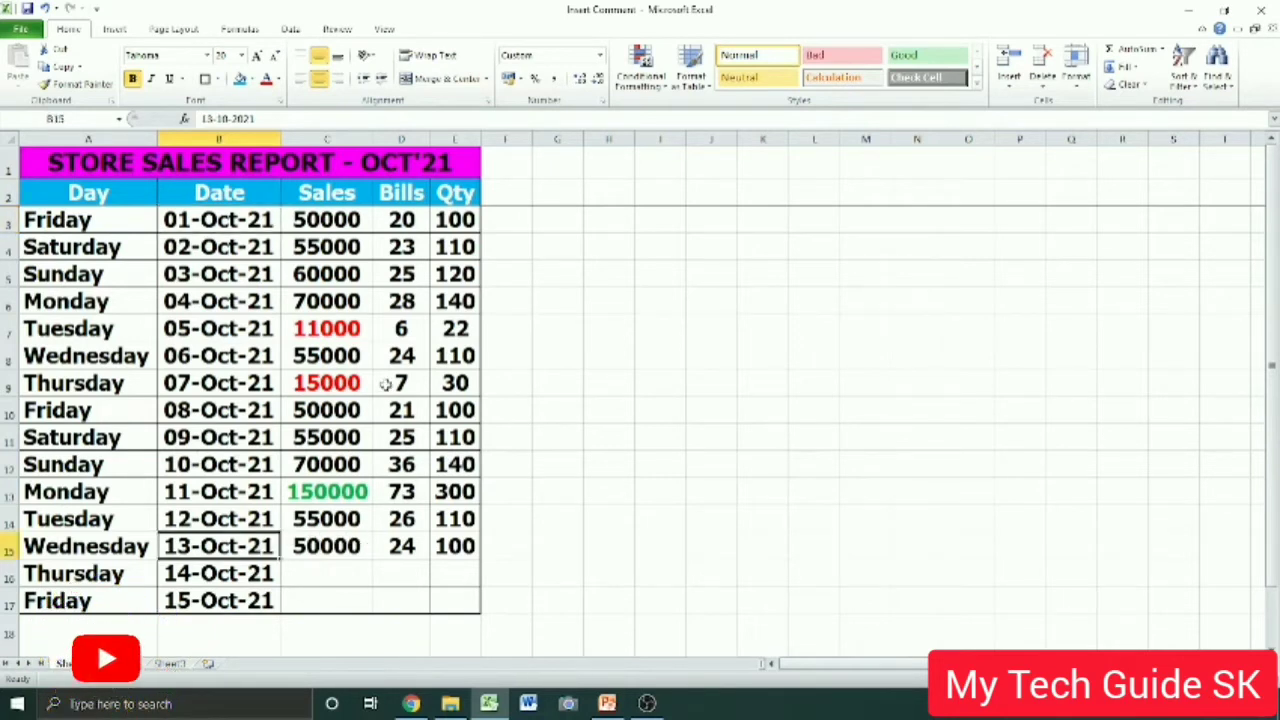
Inspect the Sales column and the first row: 50000 sales, 20 bills, and the computed Qty.
{"action": "left_click", "coordinate": [342, 131]}
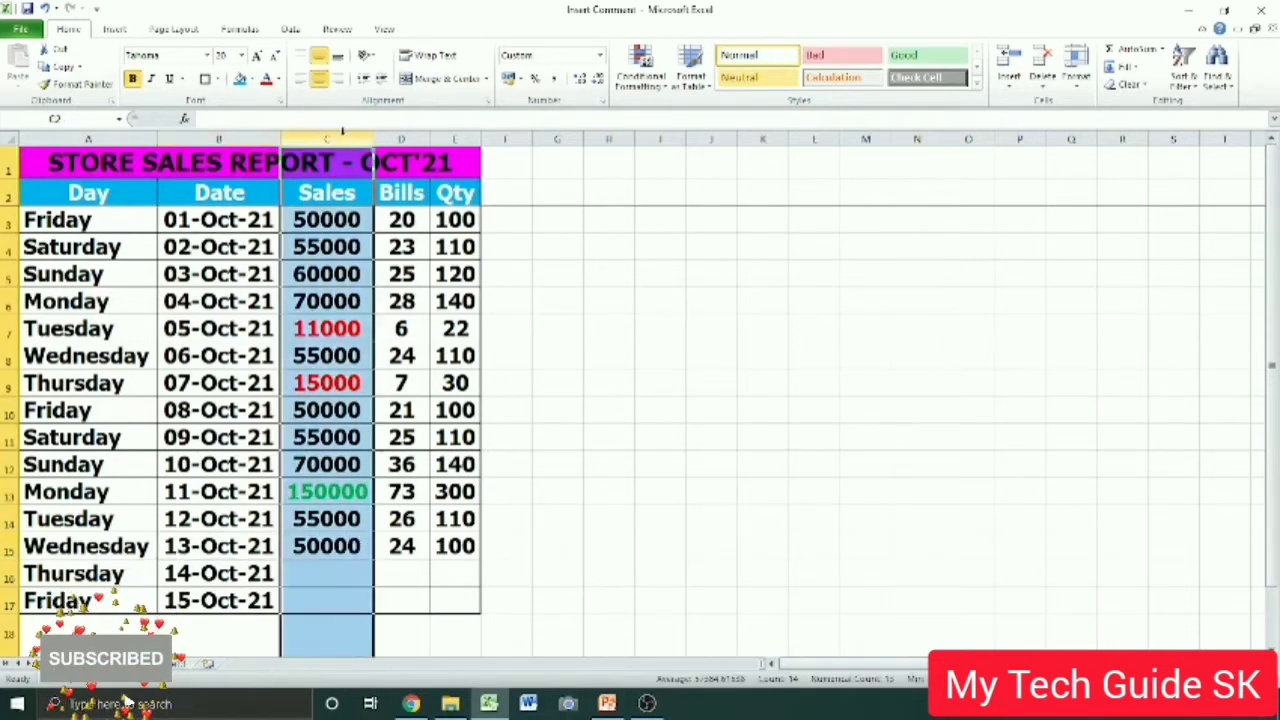
{"action": "left_click", "coordinate": [336, 190]}
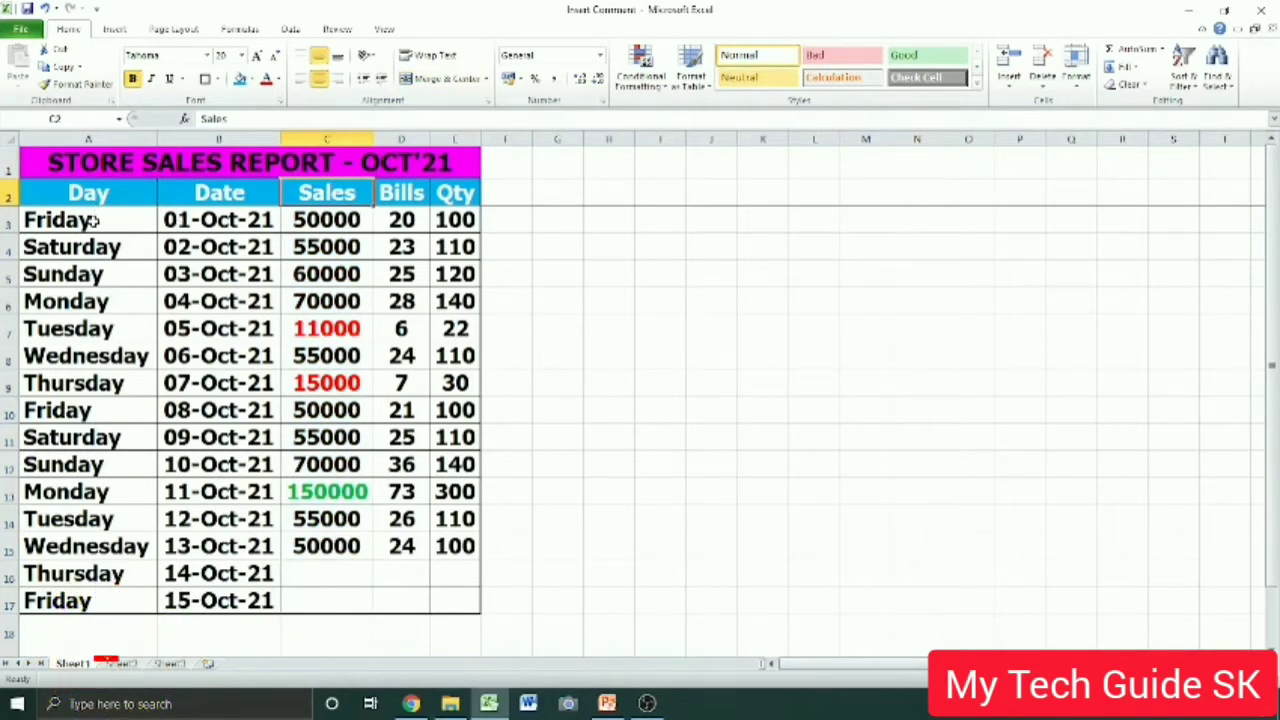
{"action": "left_click", "coordinate": [201, 219]}
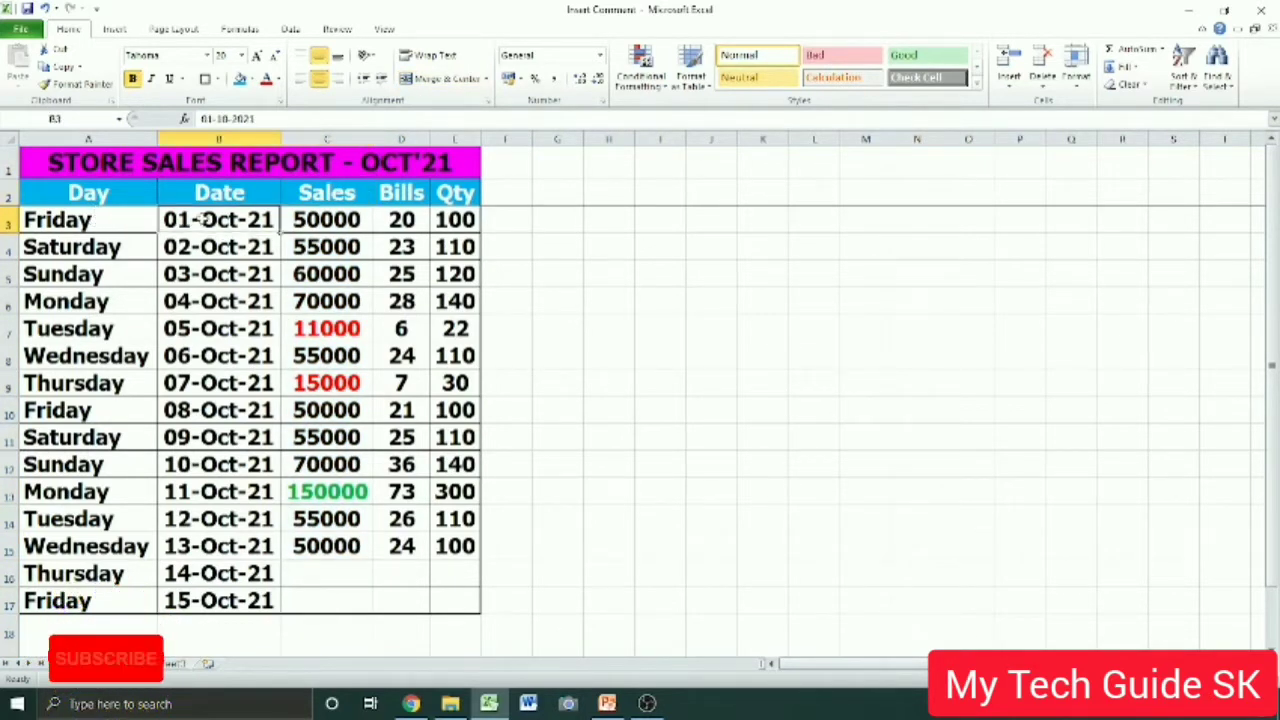
{"action": "left_click", "coordinate": [38, 220]}
{"action": "left_click", "coordinate": [340, 220]}
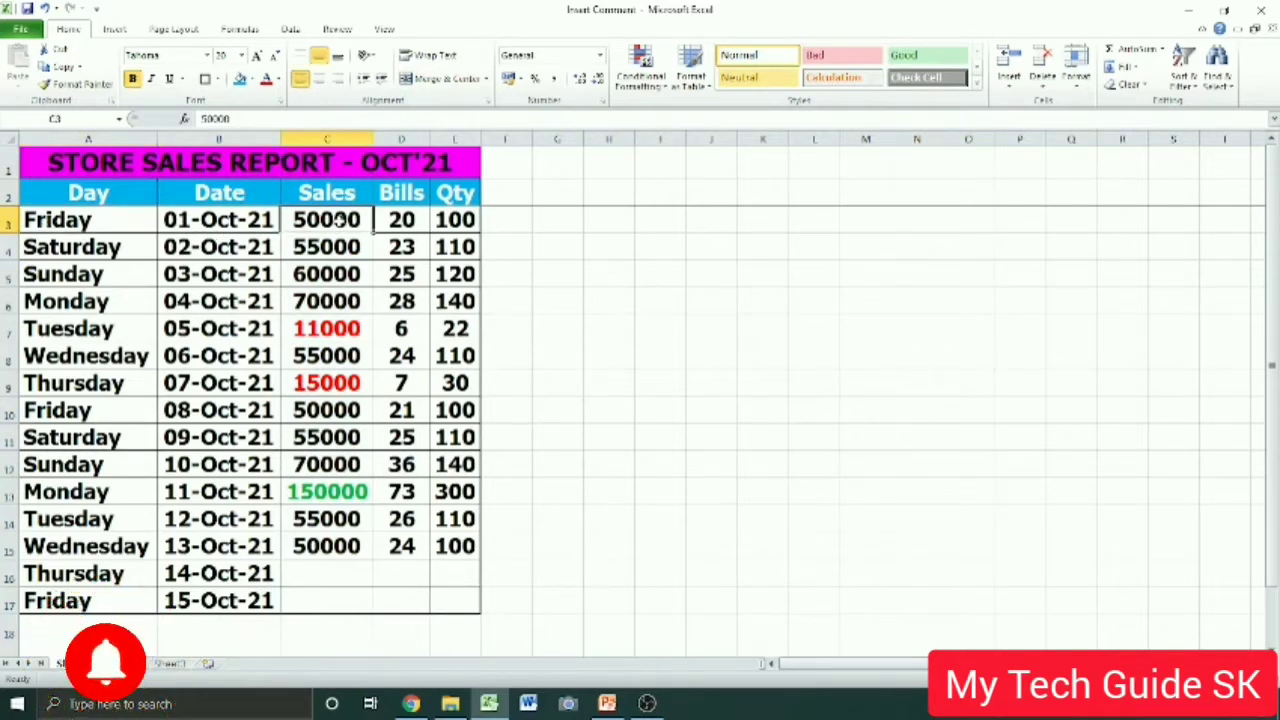
{"action": "left_click", "coordinate": [404, 218]}
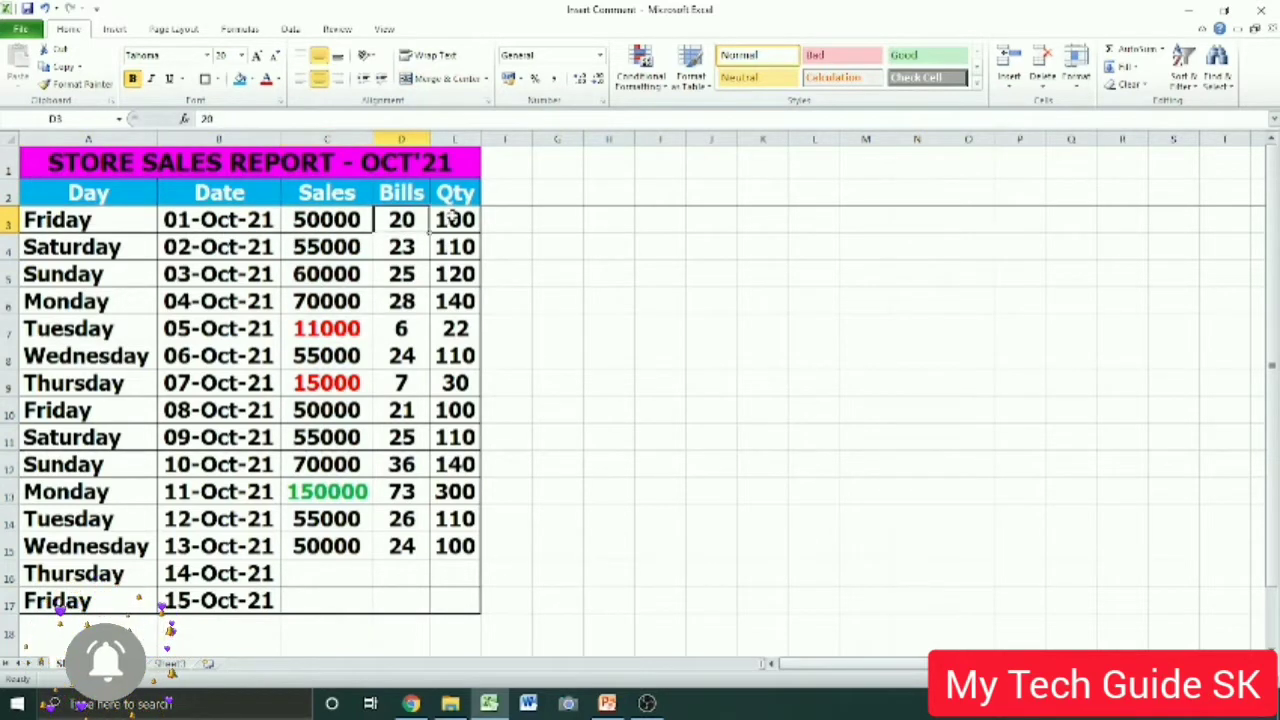
{"action": "left_click", "coordinate": [453, 218]}
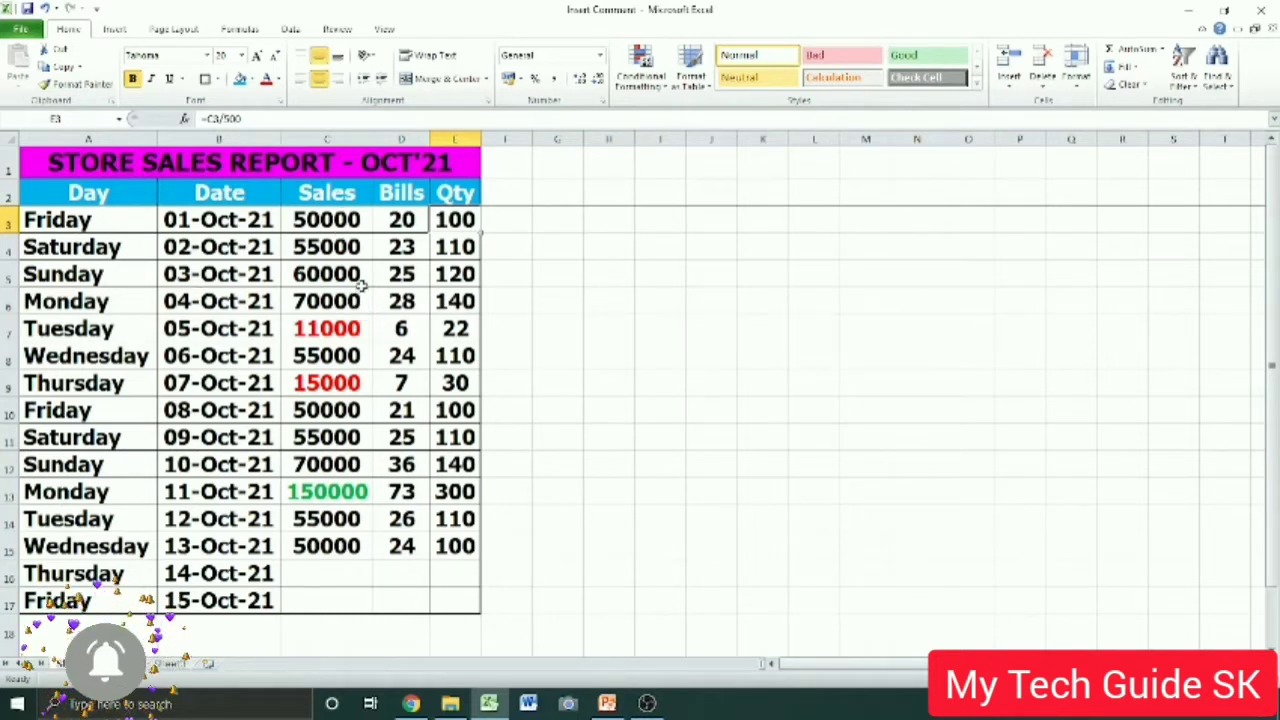
Point out the unusual sales: 11000 on 05-Oct-21, 15000 on 07-Oct-21, 150000 on 11-Oct-21.
{"action": "left_click", "coordinate": [325, 222]}
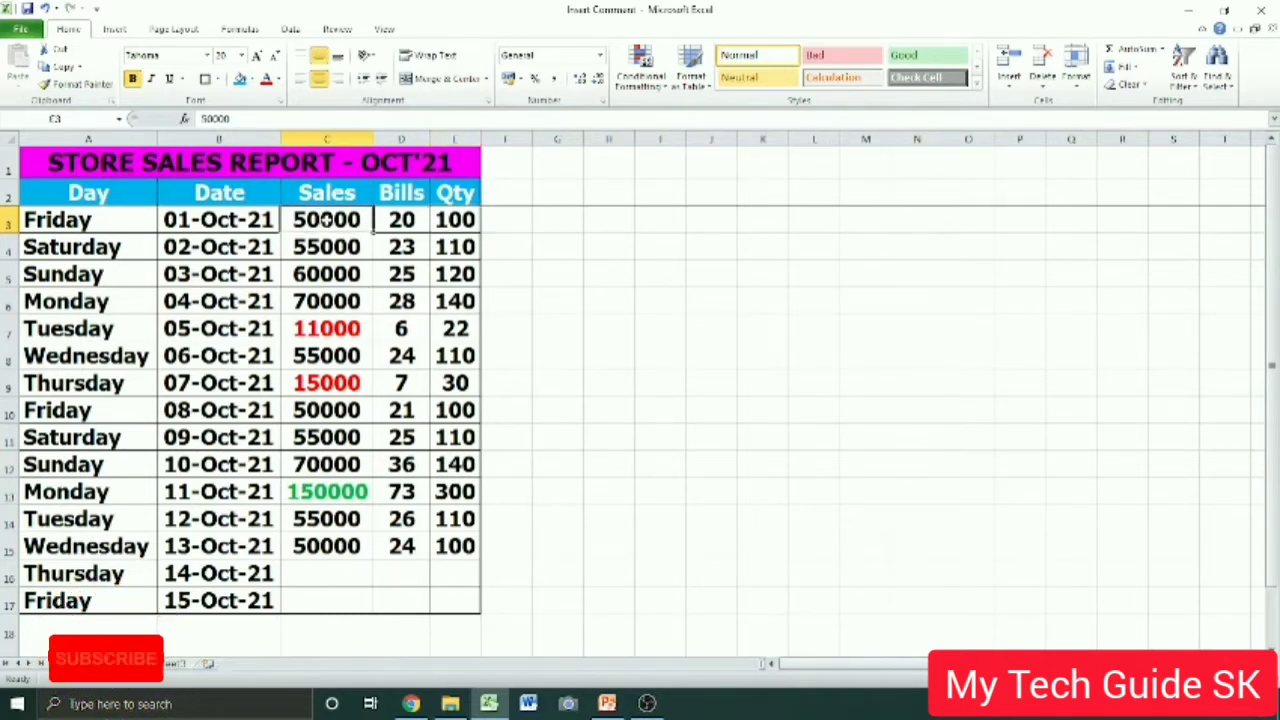
{"action": "left_click", "coordinate": [329, 305]}
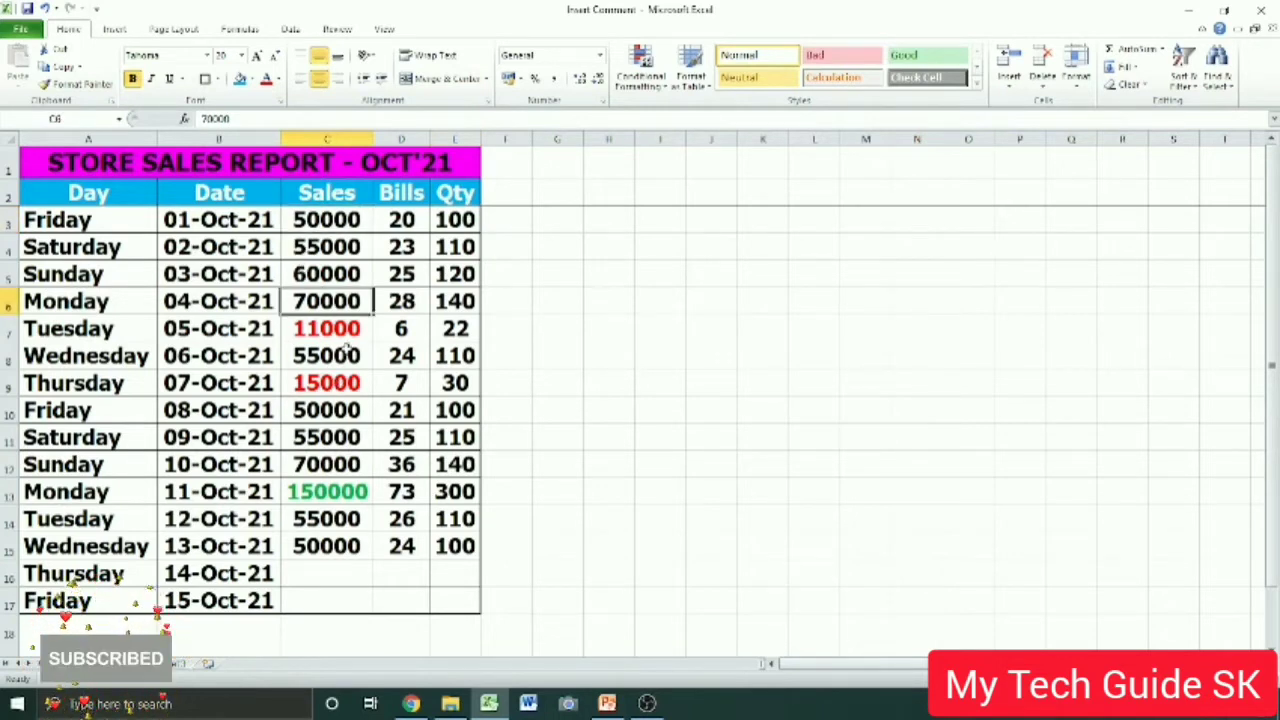
{"action": "left_click", "coordinate": [219, 335]}
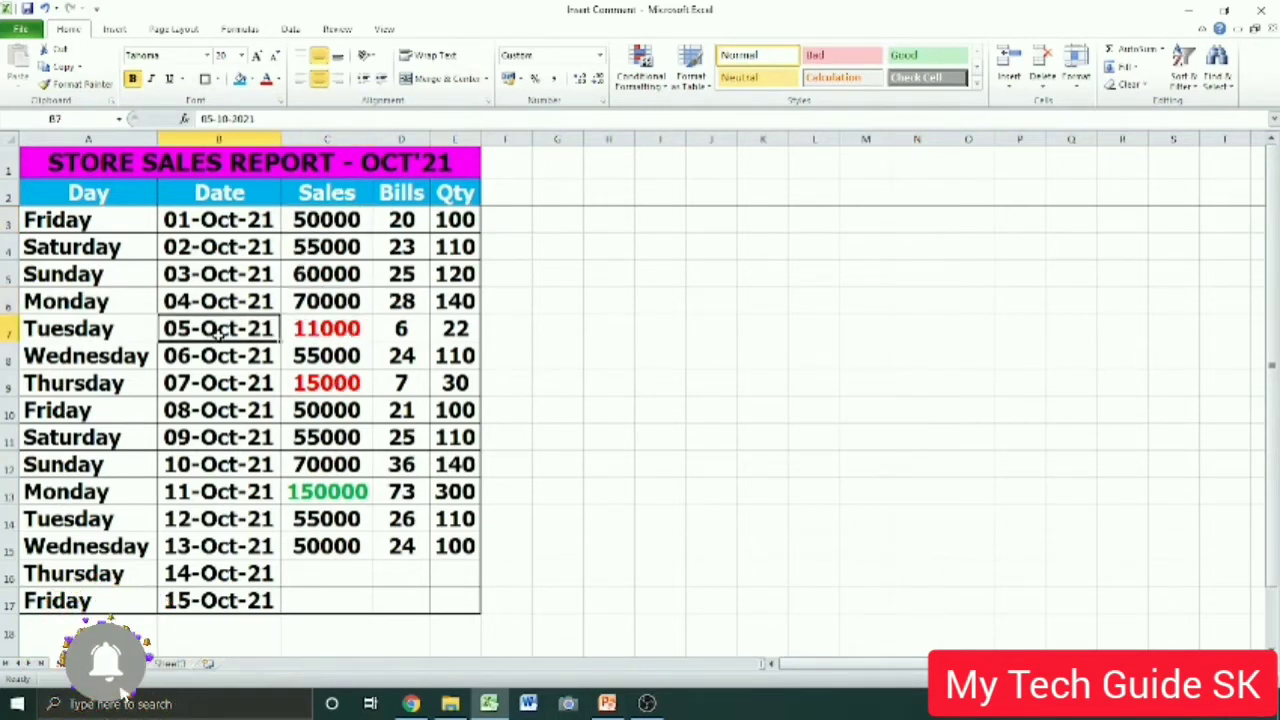
{"action": "left_click", "coordinate": [329, 334]}
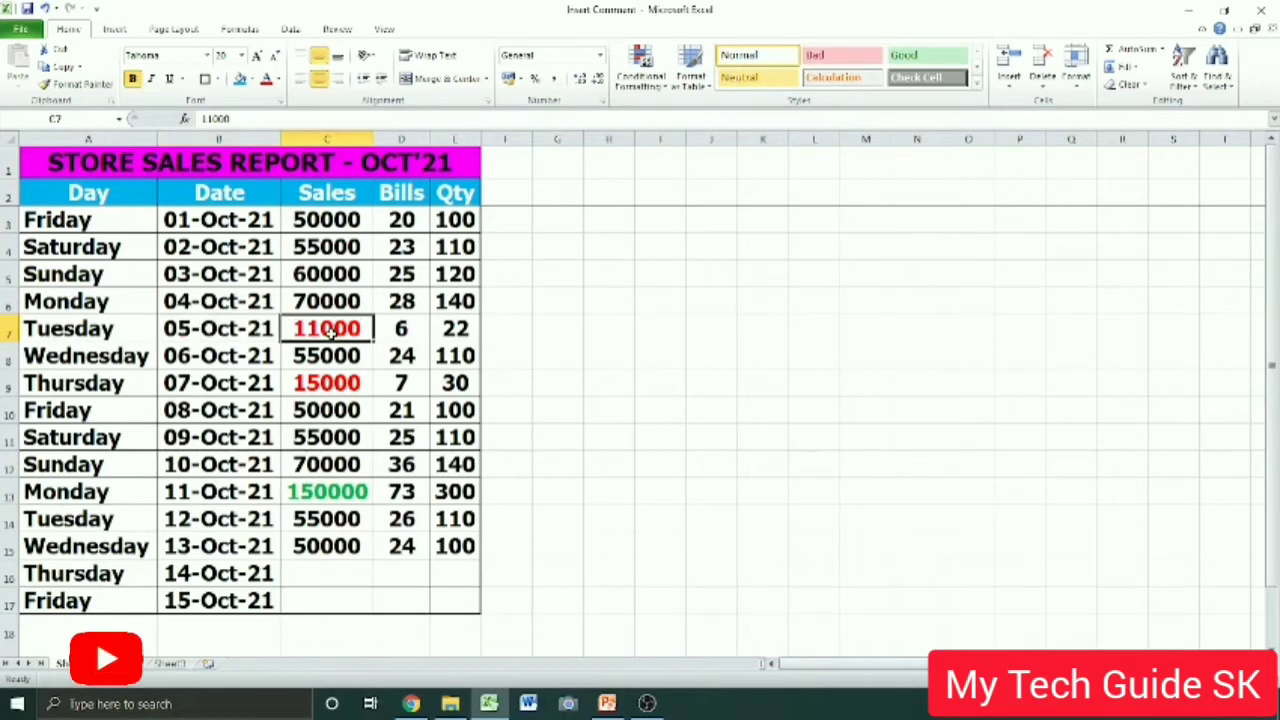
{"action": "left_click", "coordinate": [97, 385]}
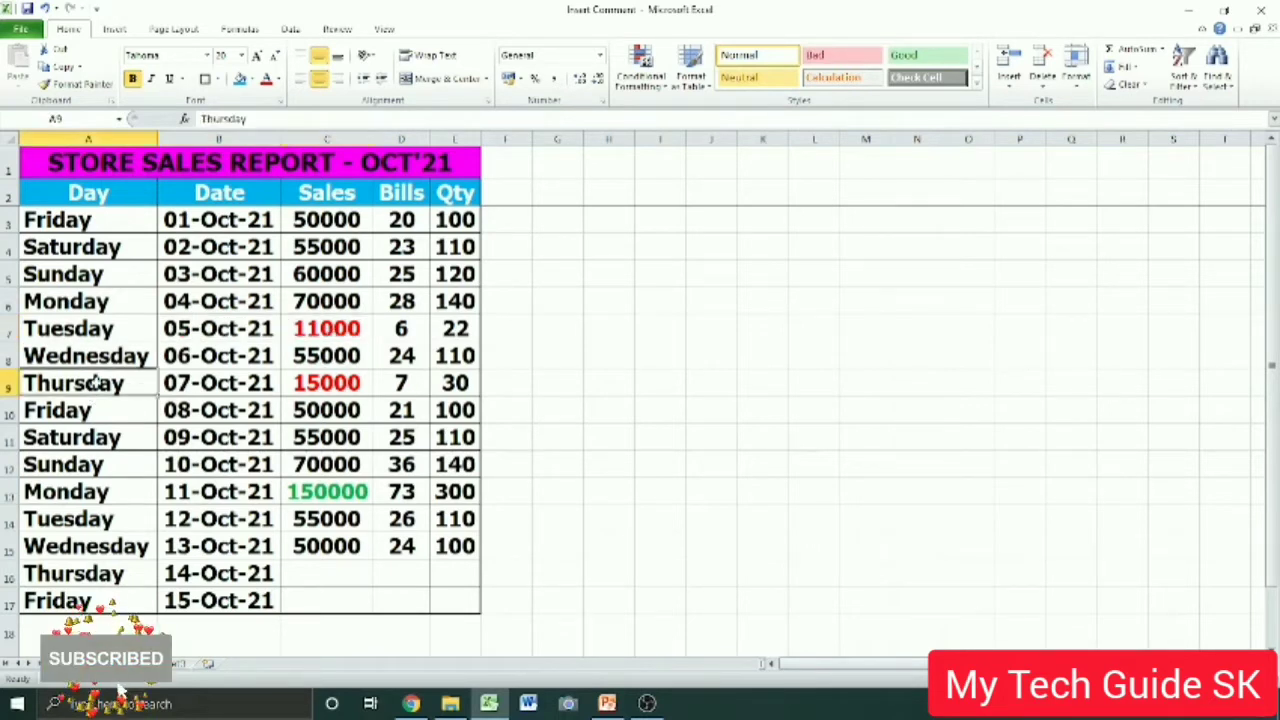
{"action": "left_click", "coordinate": [198, 381]}
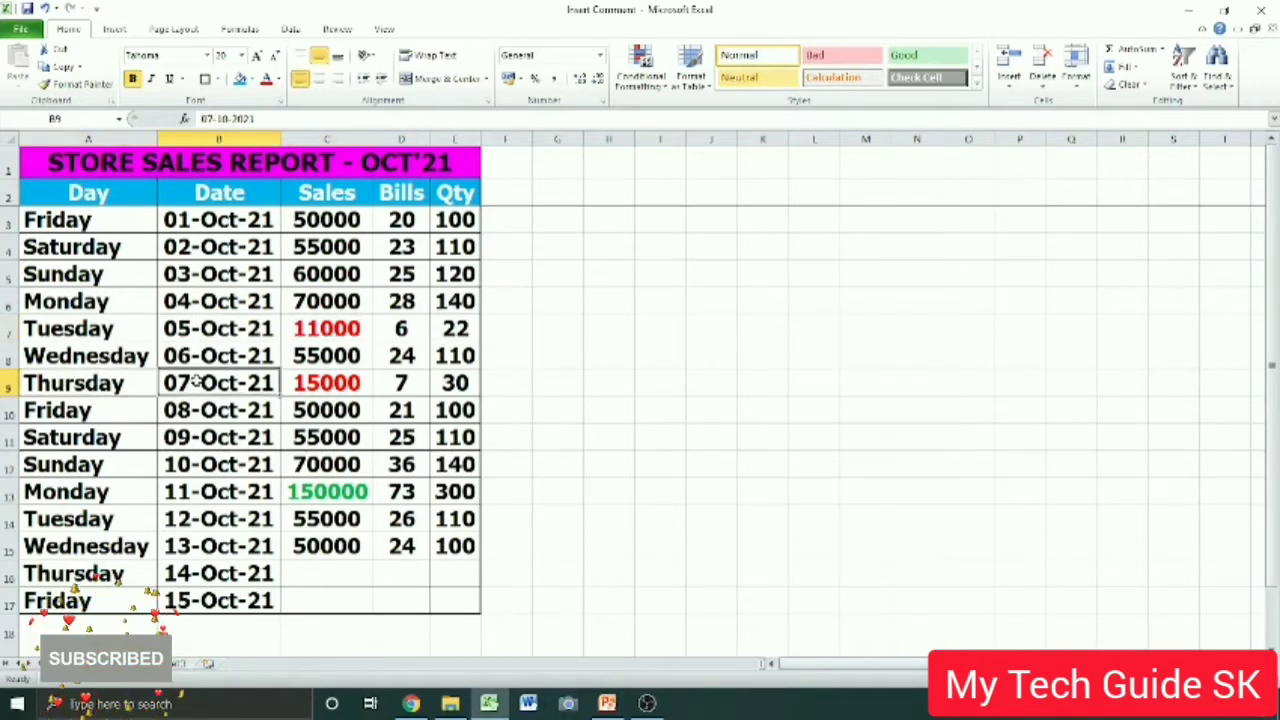
{"action": "left_click", "coordinate": [353, 386]}
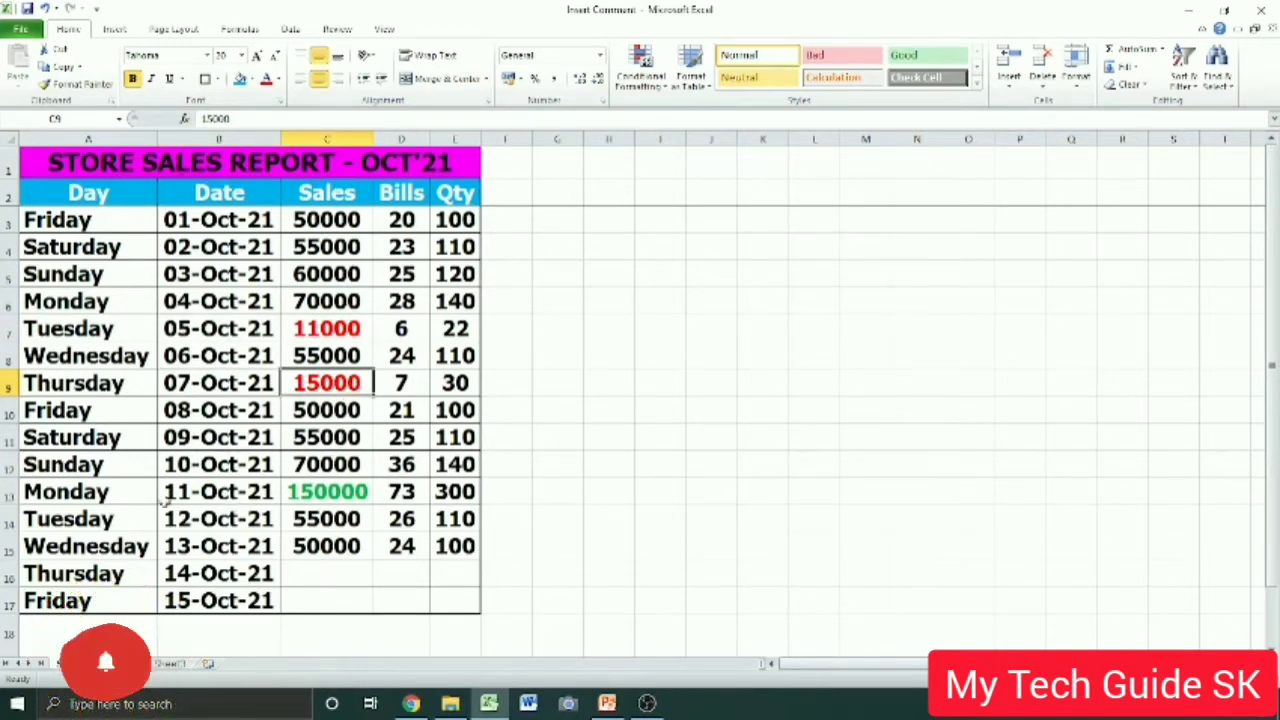
{"action": "left_click", "coordinate": [106, 495]}
{"action": "left_click", "coordinate": [228, 502]}
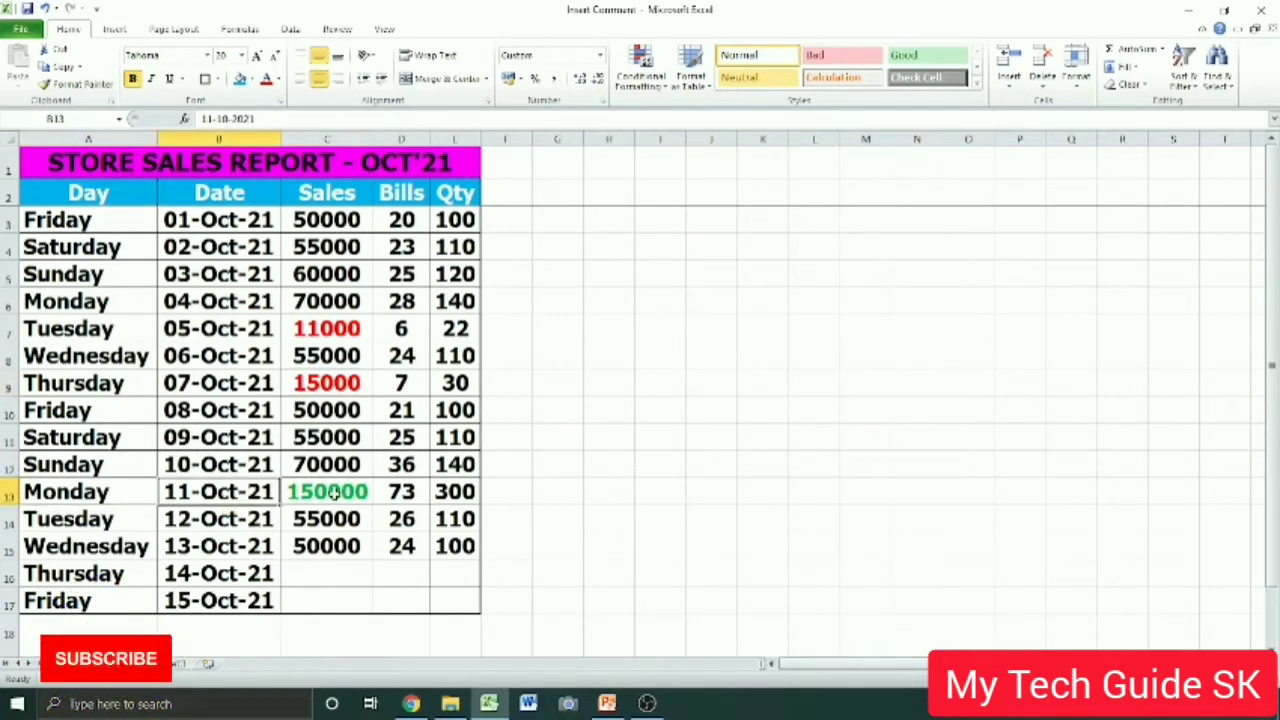
{"action": "left_click", "coordinate": [335, 491]}
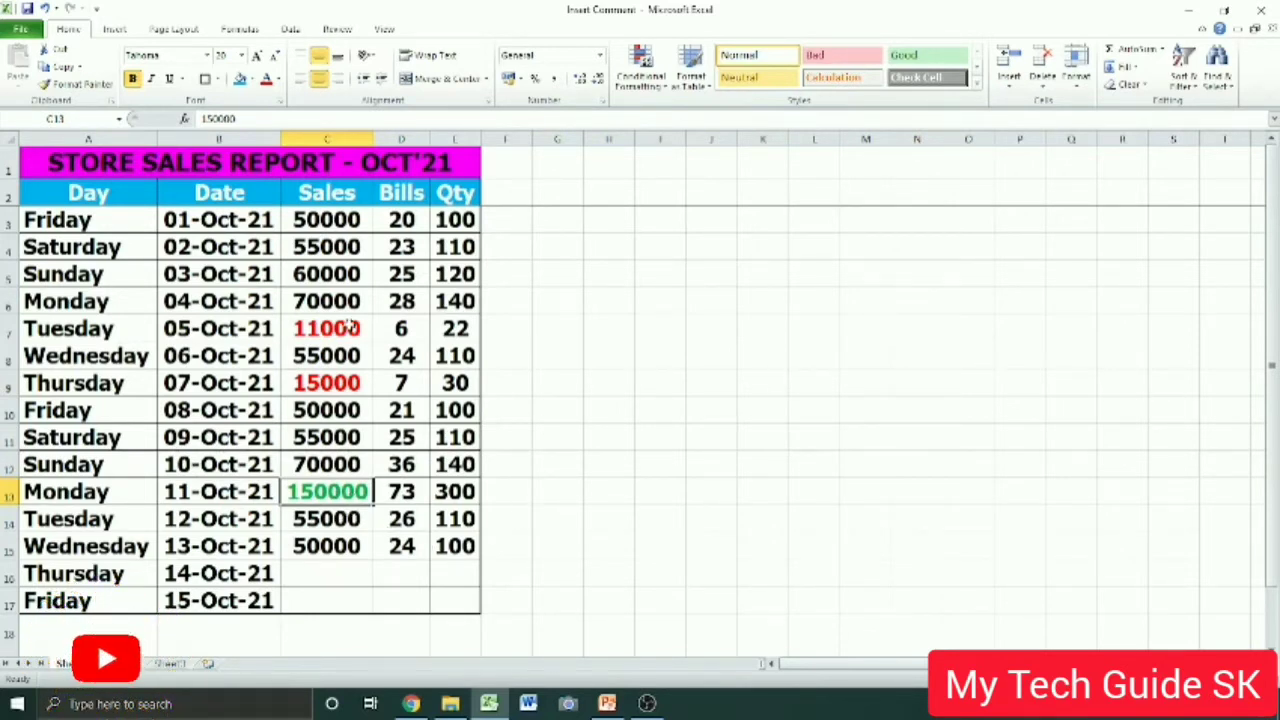
Revisit the three unusual sales figures and settle on Tuesday cell A7 in the 11000 row.
{"action": "left_click", "coordinate": [350, 325]}
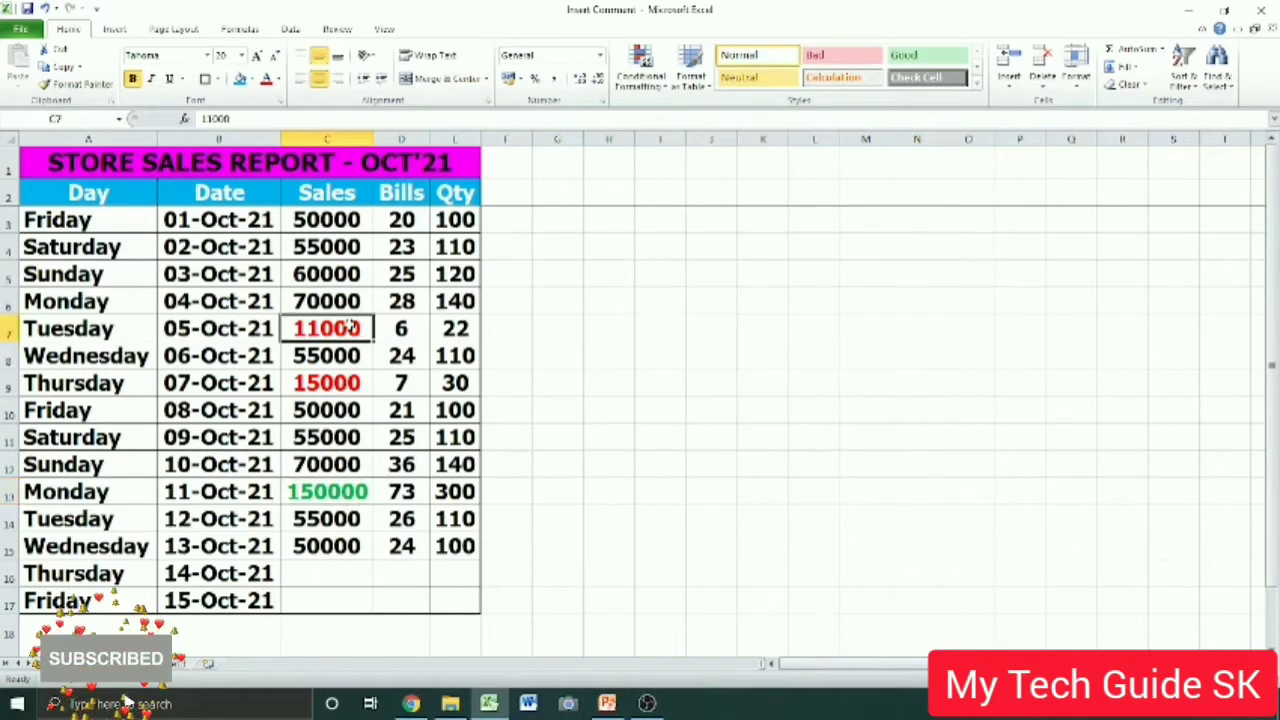
{"action": "left_click", "coordinate": [341, 384]}
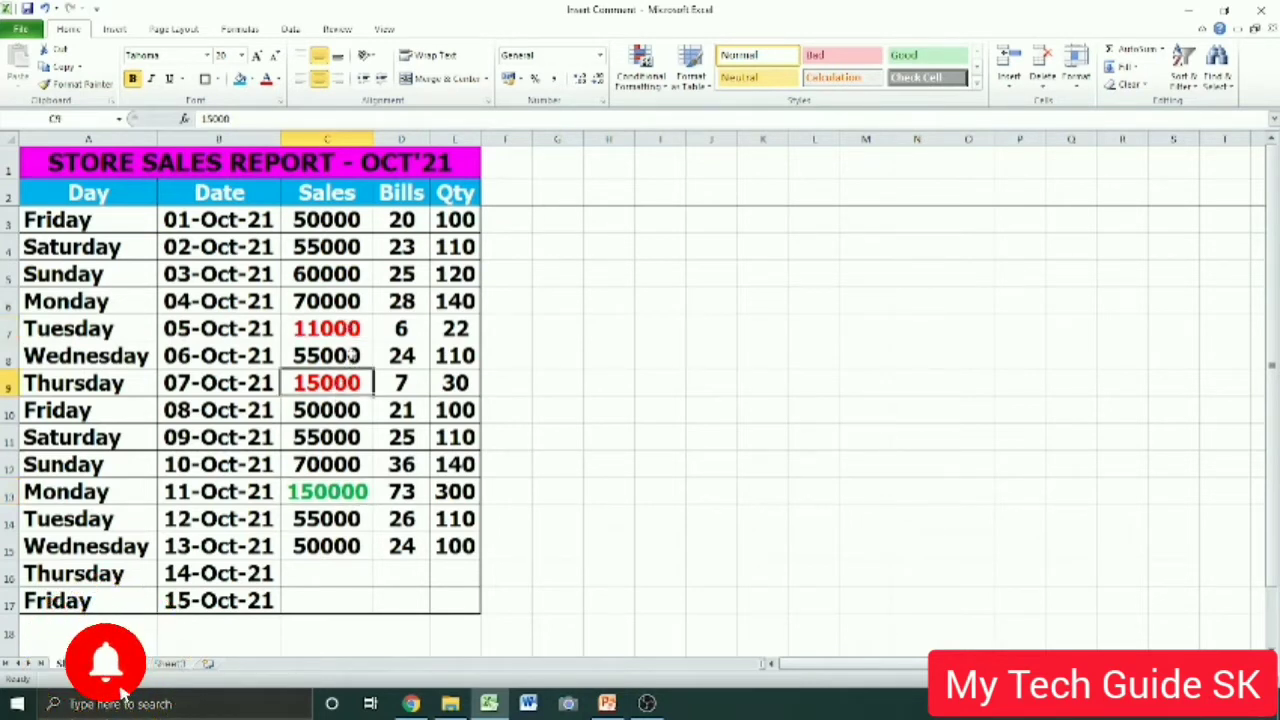
{"action": "left_click", "coordinate": [345, 493]}
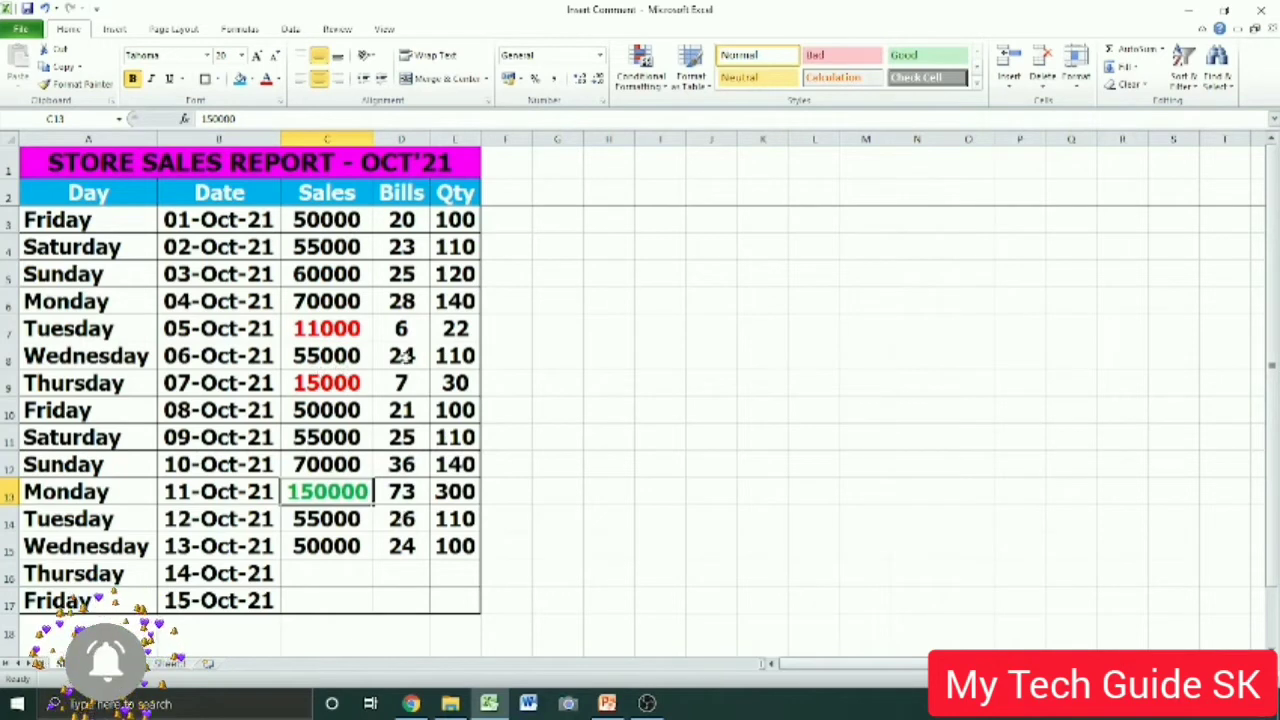
{"action": "left_click", "coordinate": [330, 330]}
{"action": "left_click", "coordinate": [218, 338]}
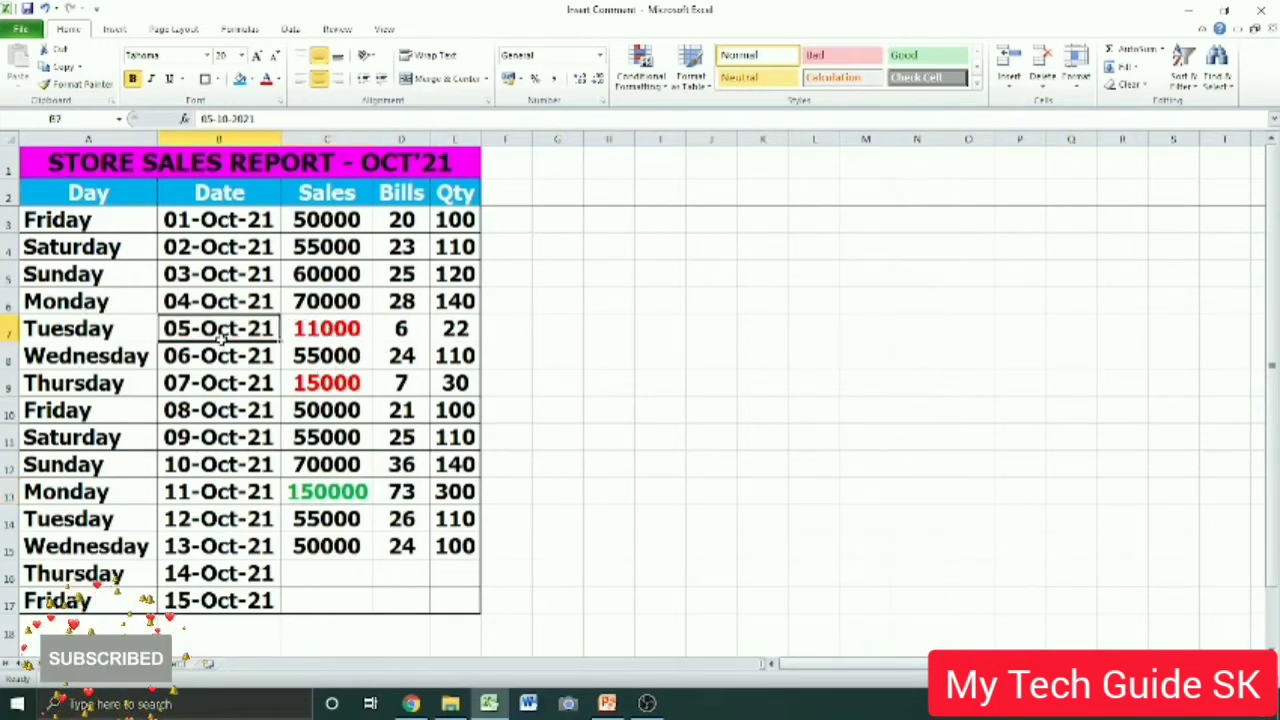
{"action": "left_click", "coordinate": [90, 332]}
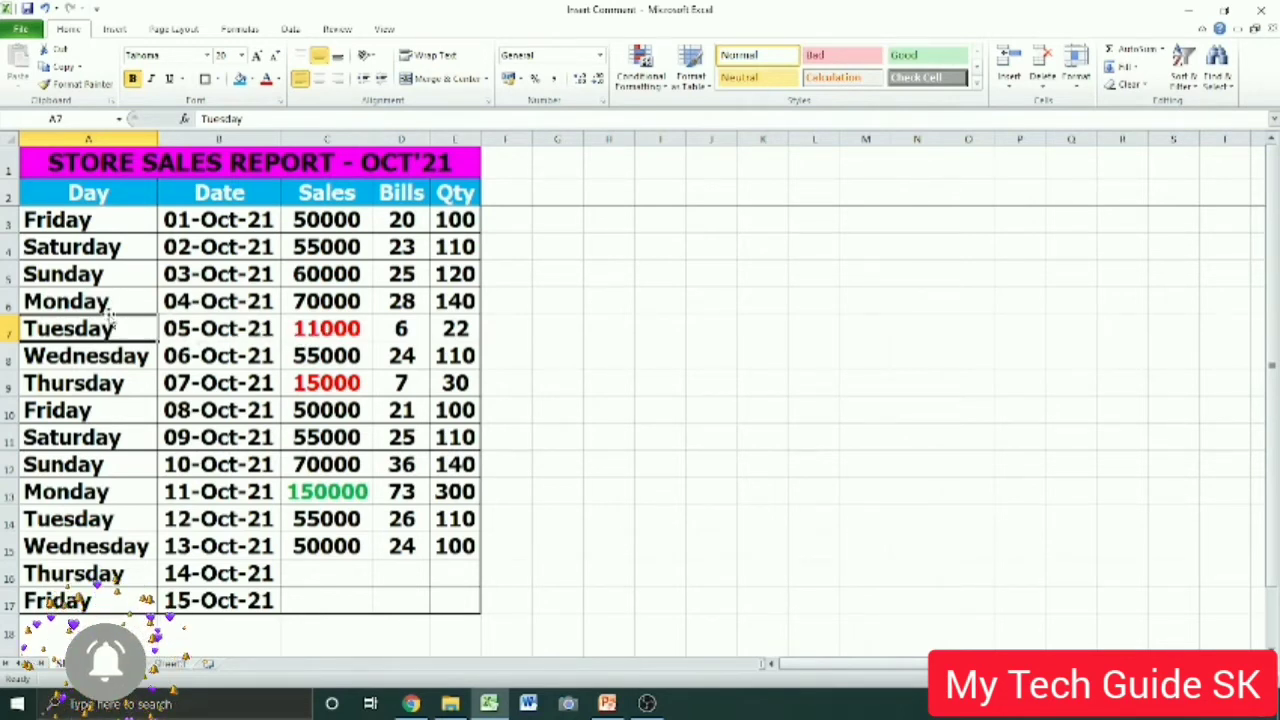
{"action": "left_click", "coordinate": [505, 332]}
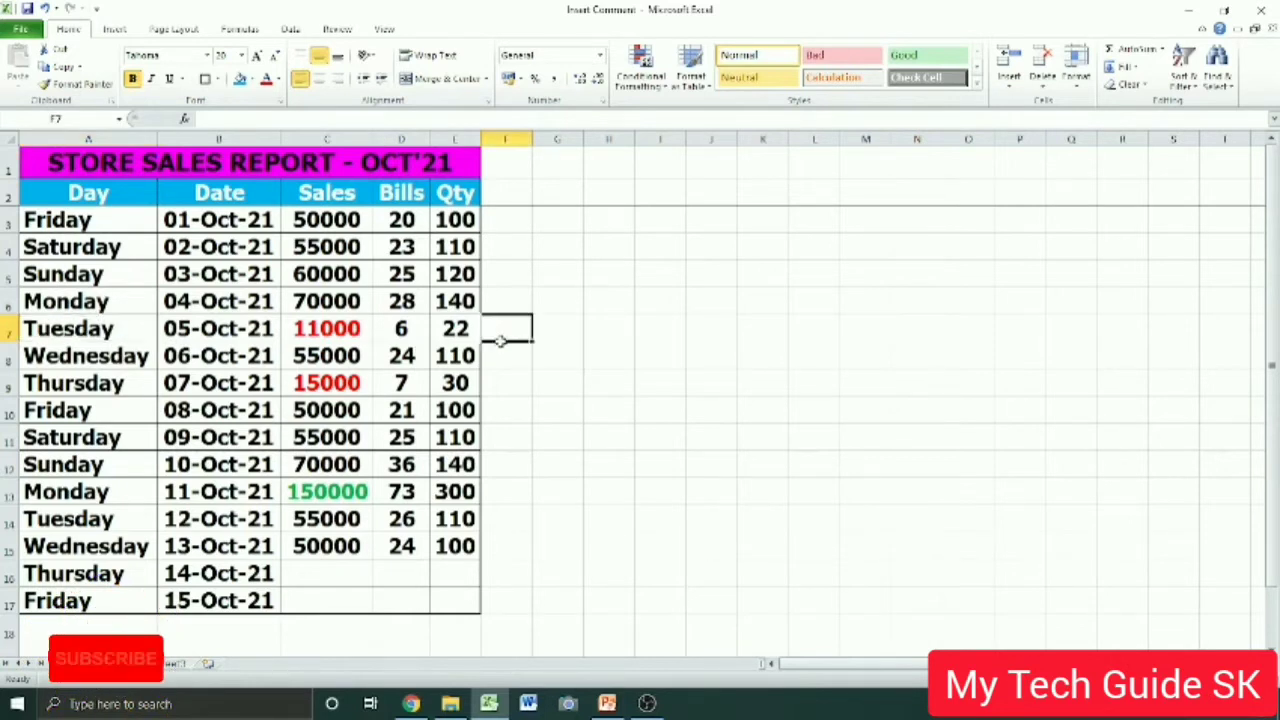
{"action": "left_click", "coordinate": [505, 160]}
{"action": "left_click_drag", "start_coordinate": [512, 276], "coordinate": [512, 296]}
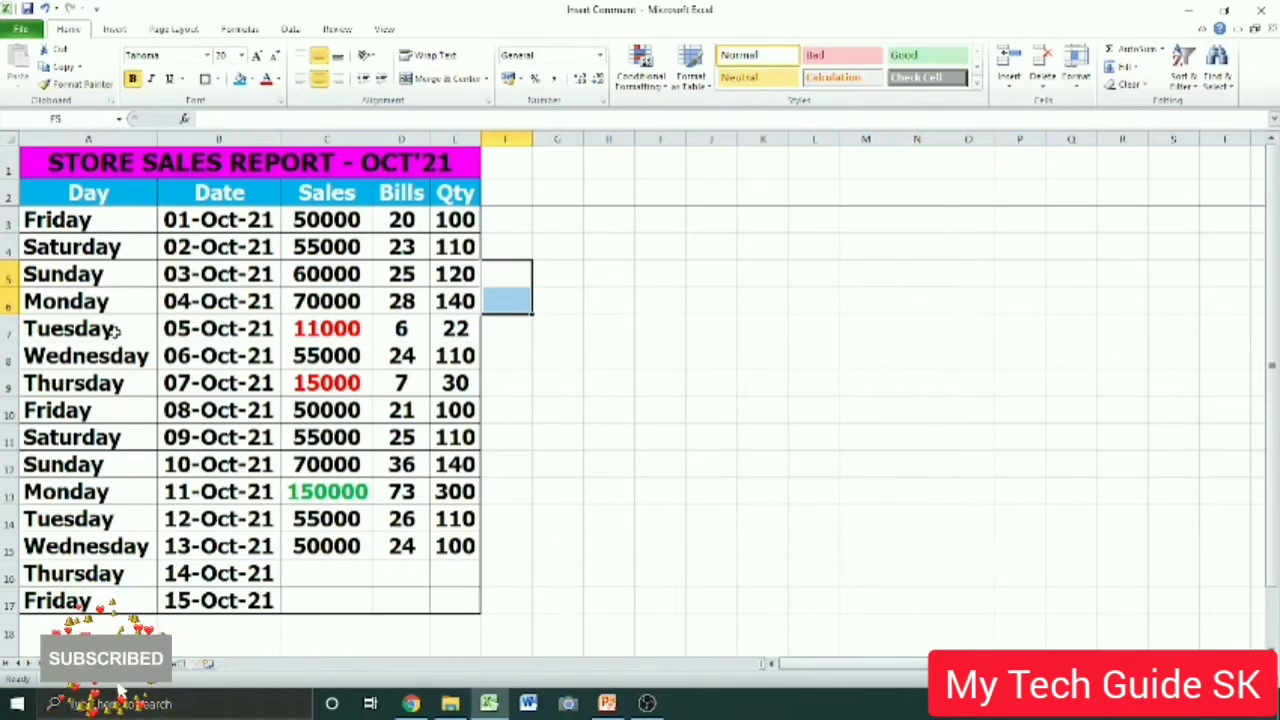
{"action": "left_click", "coordinate": [117, 331]}
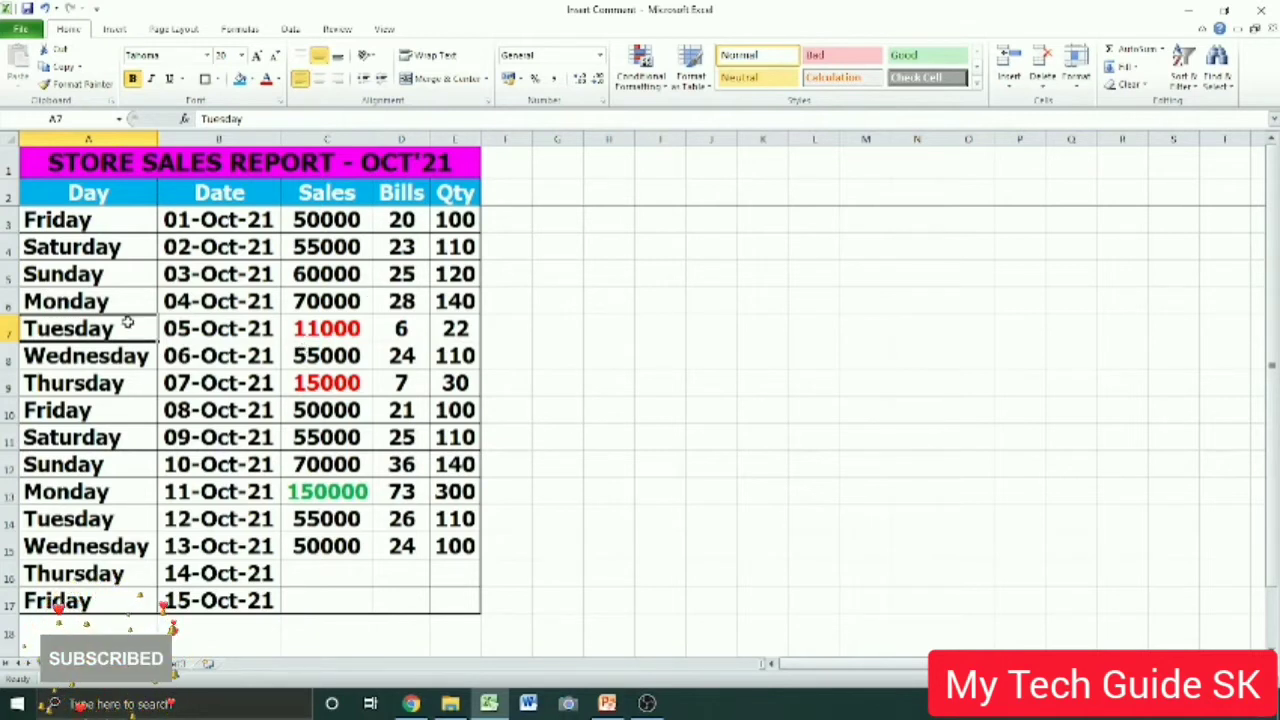
{"action": "left_click", "coordinate": [192, 340]}
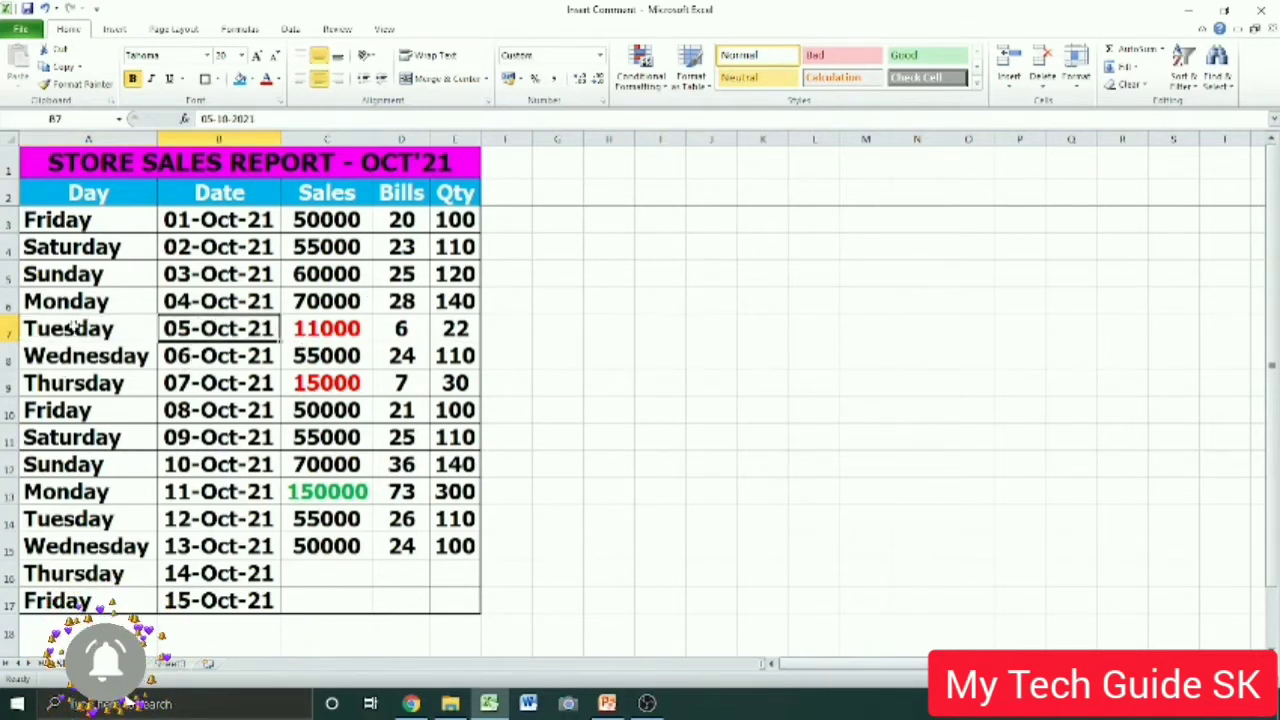
{"action": "left_click", "coordinate": [130, 322]}
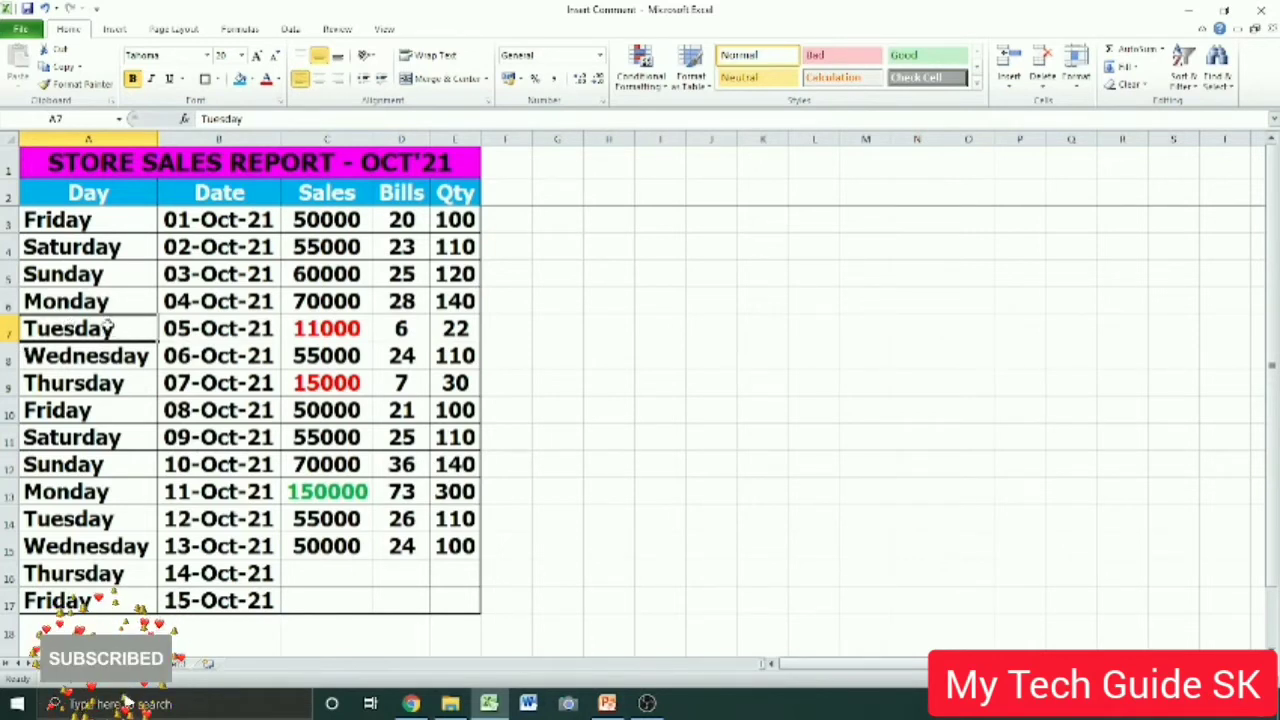
Add the comment 'Due to strike store was operational from 06PM to 08 PM only.' to A7.
{"action": "right_click", "coordinate": [110, 325]}
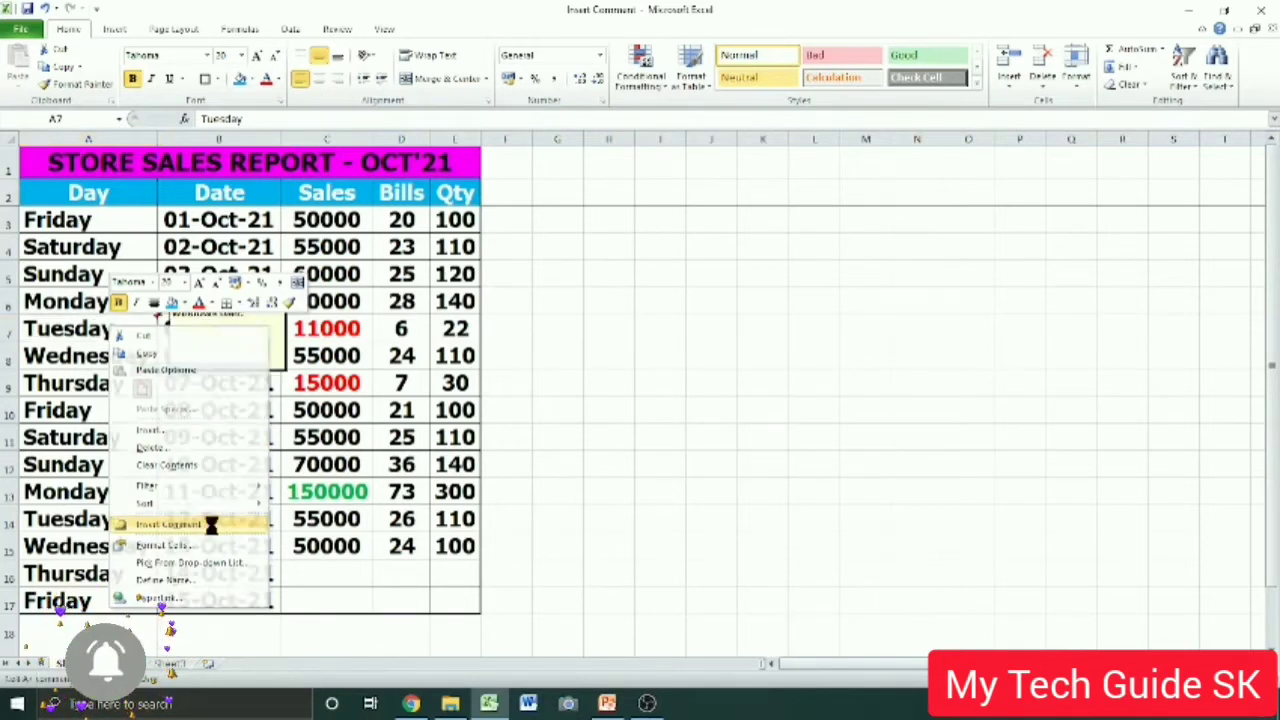
{"action": "left_click", "coordinate": [212, 526]}
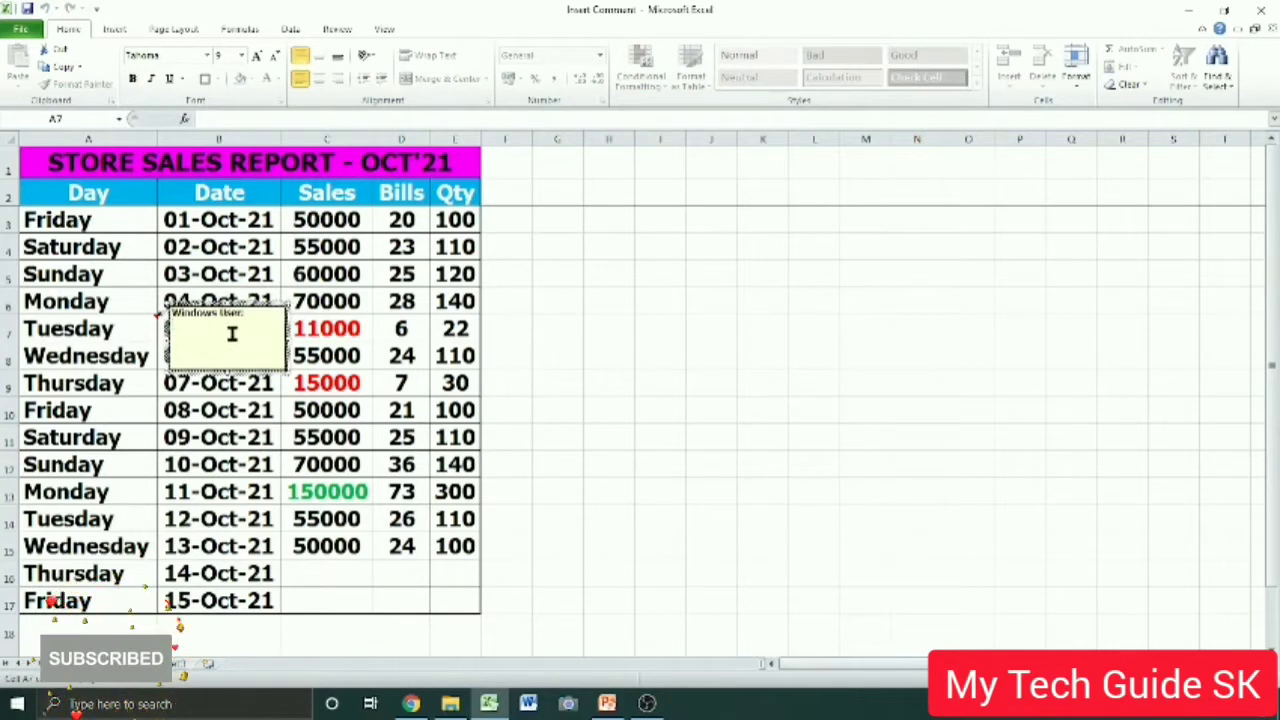
{"action": "type", "text": "Due "}
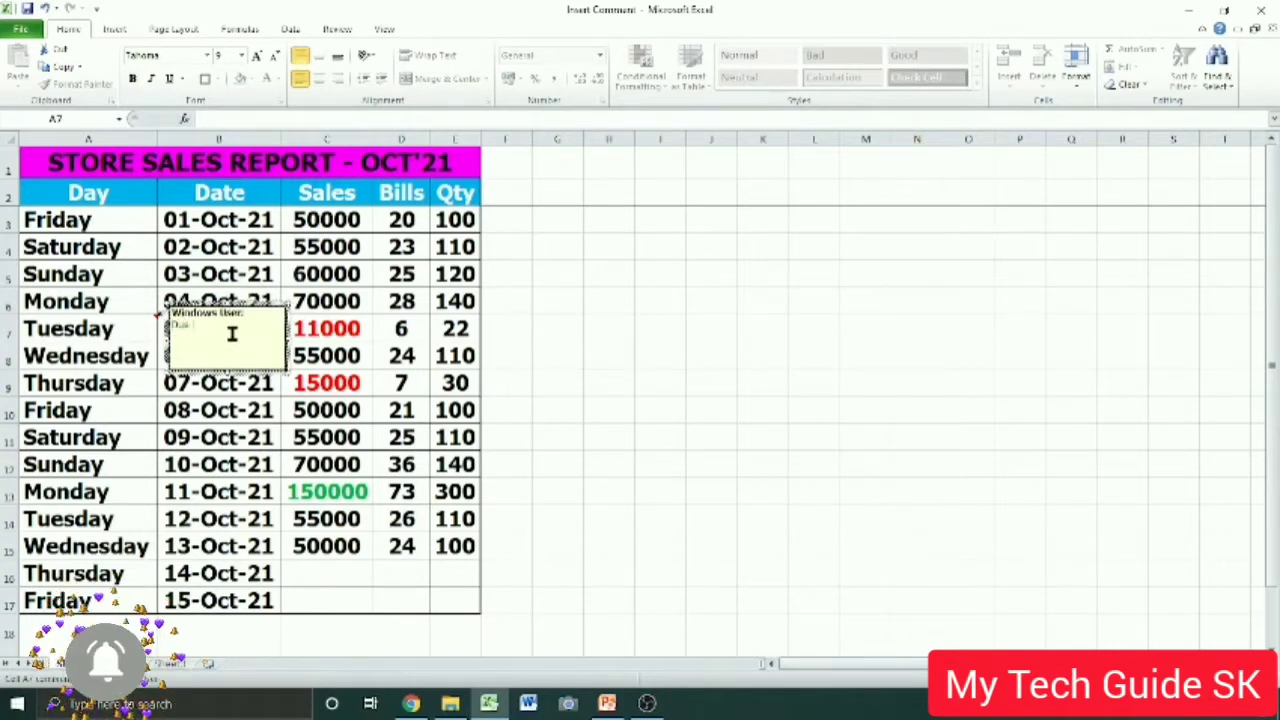
{"action": "type", "text": "to l"}
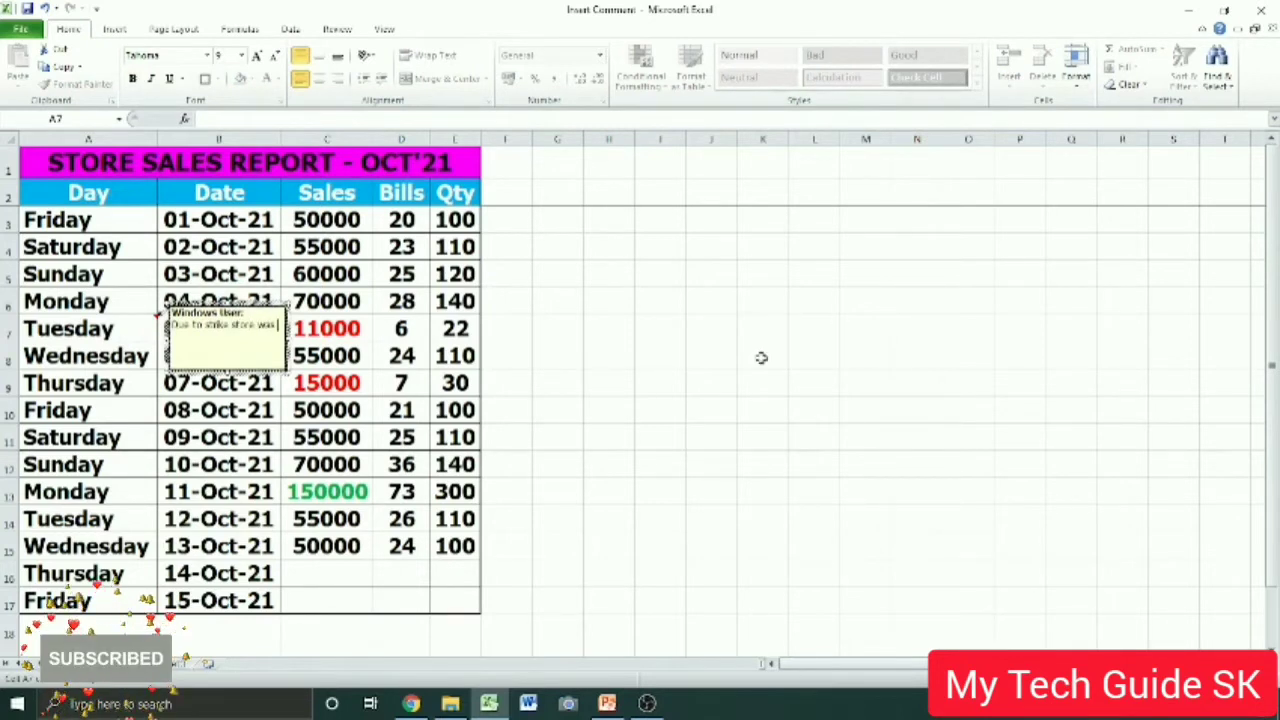
{"action": "type", "text": " operatin"}
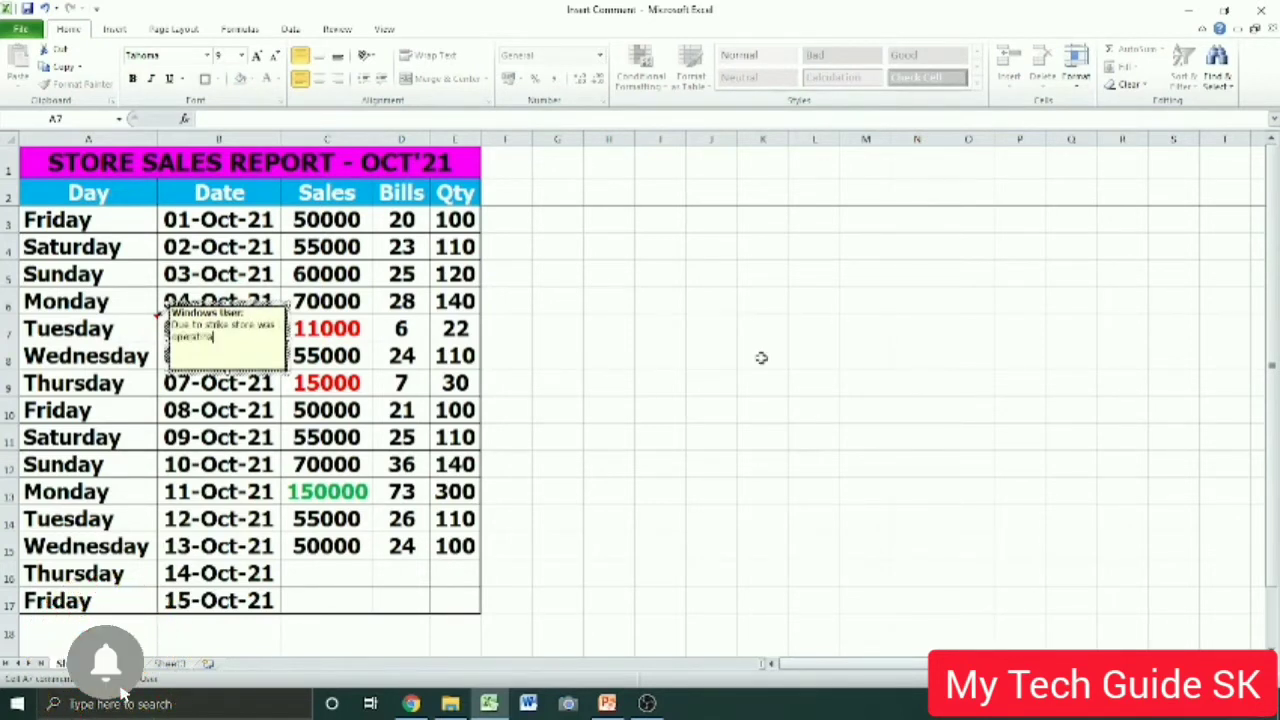
{"action": "key", "text": "BackSpace"}
{"action": "key", "text": "BackSpace"}
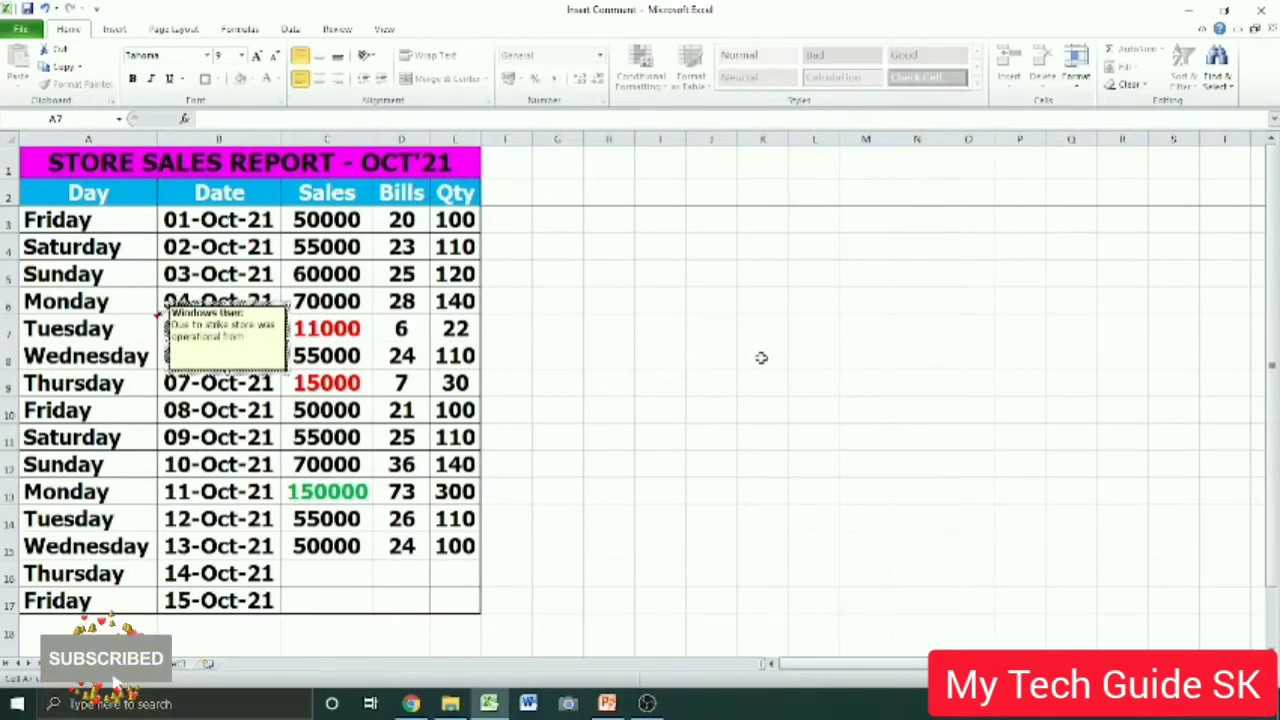
{"action": "type", "text": " 06P"}
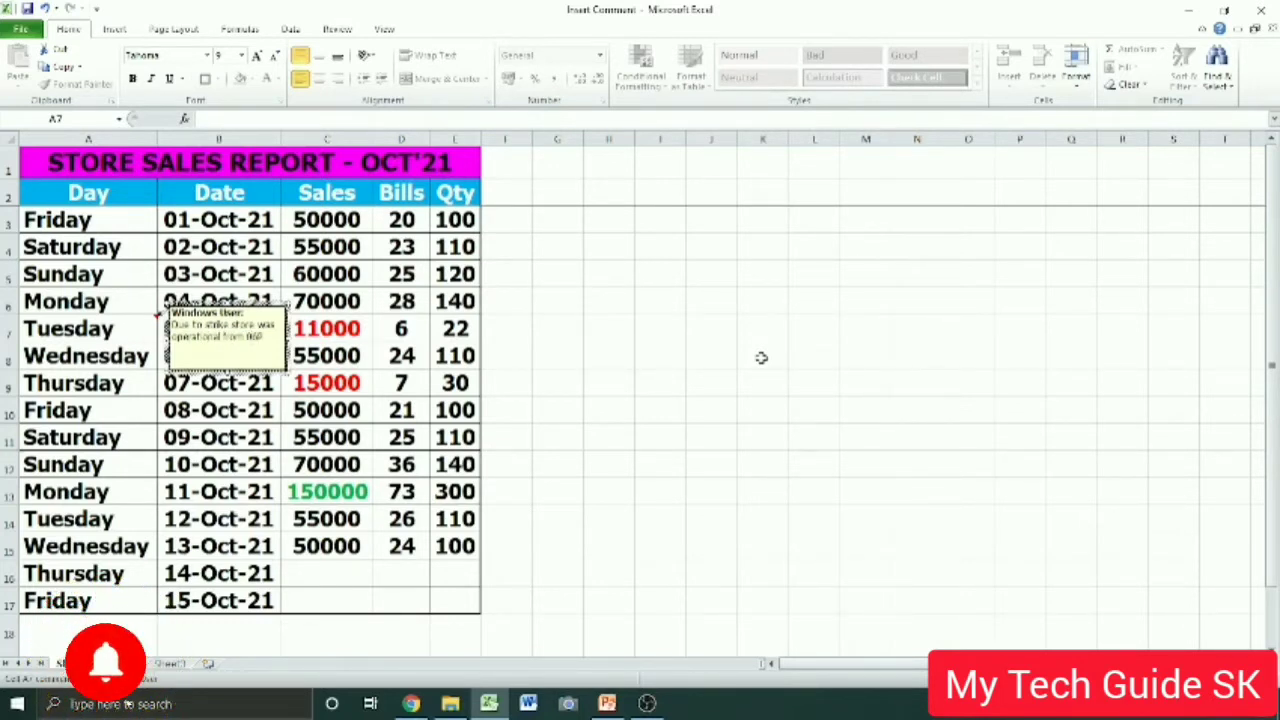
{"action": "type", "text": "M to 08 PM only."}
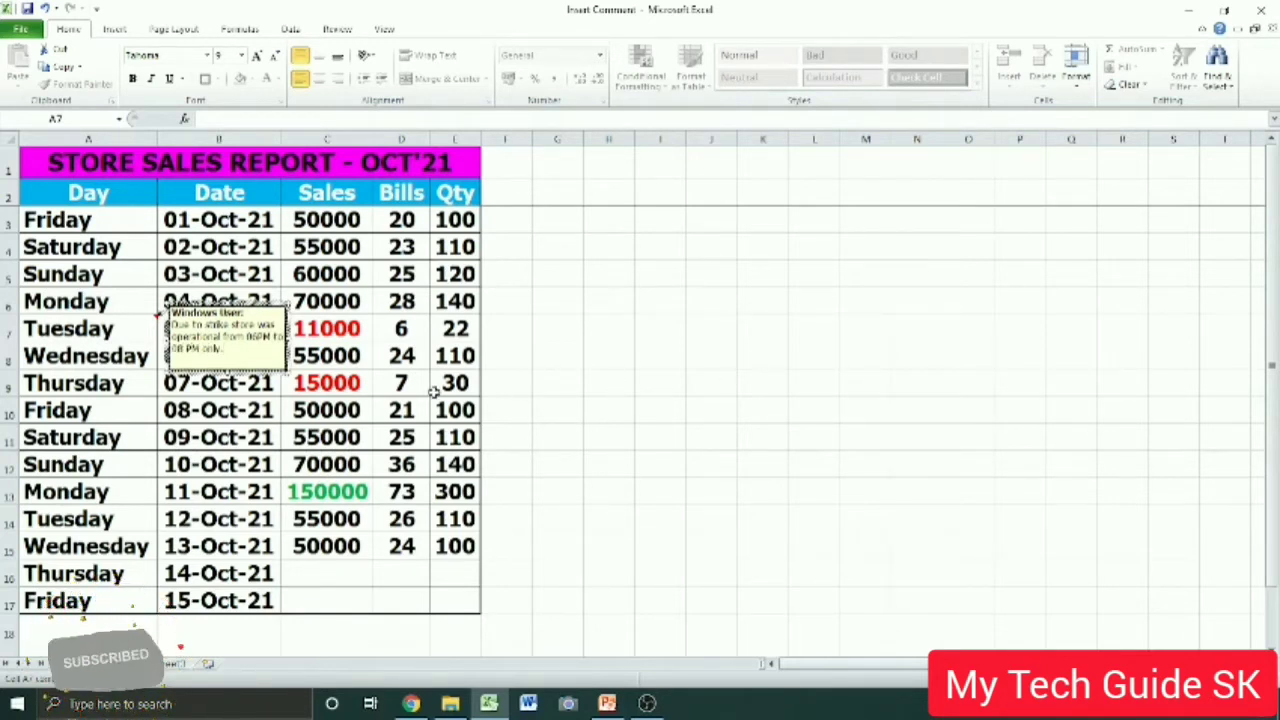
{"action": "left_click", "coordinate": [565, 360]}
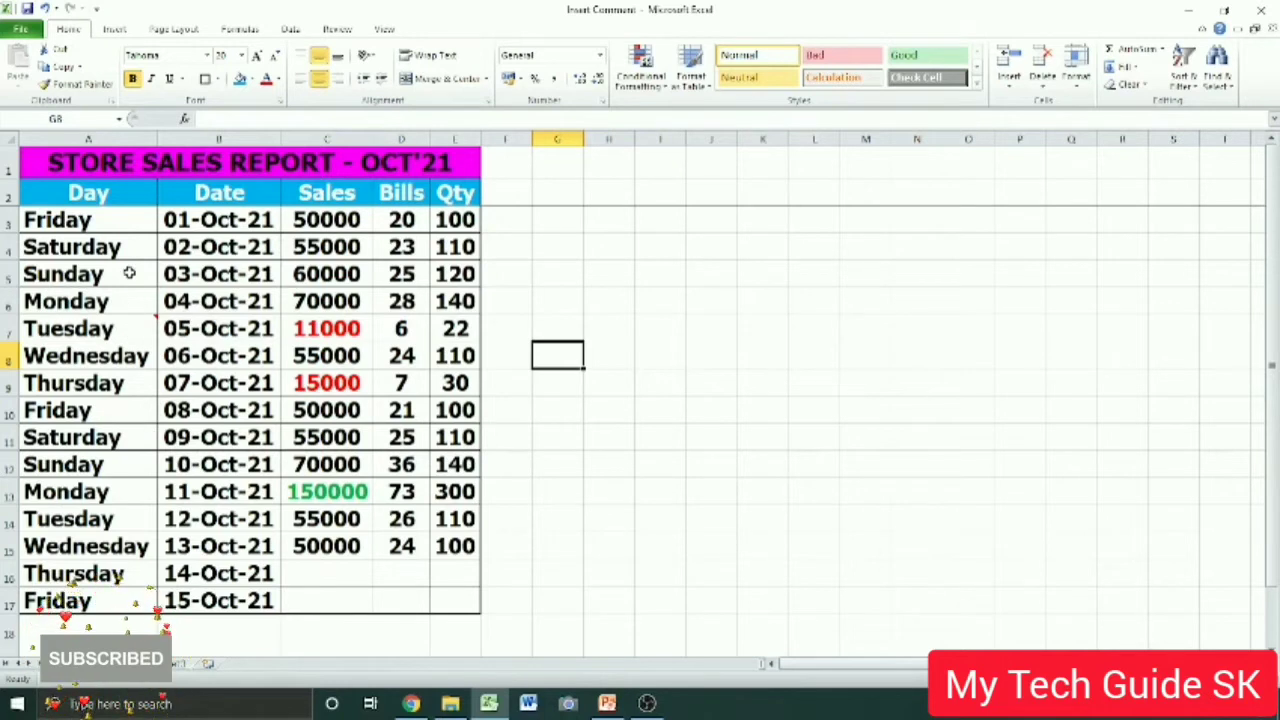
{"action": "left_click", "coordinate": [80, 300]}
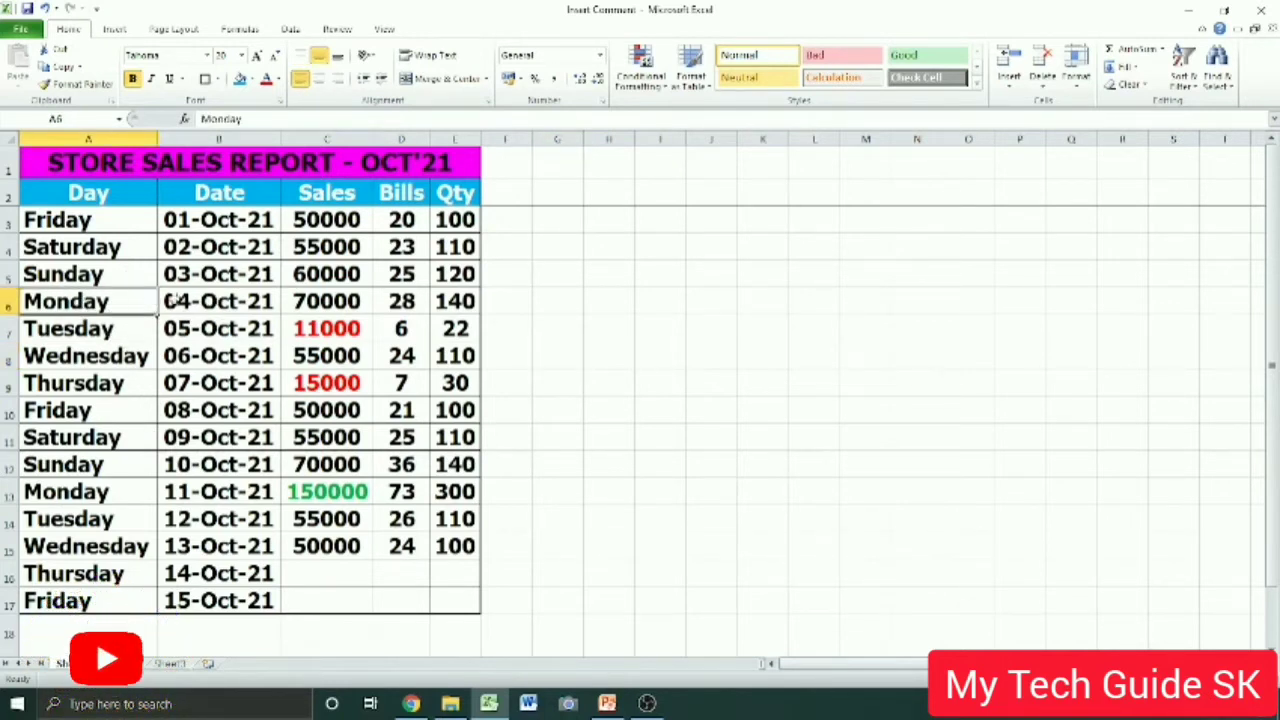
{"action": "left_click", "coordinate": [67, 329]}
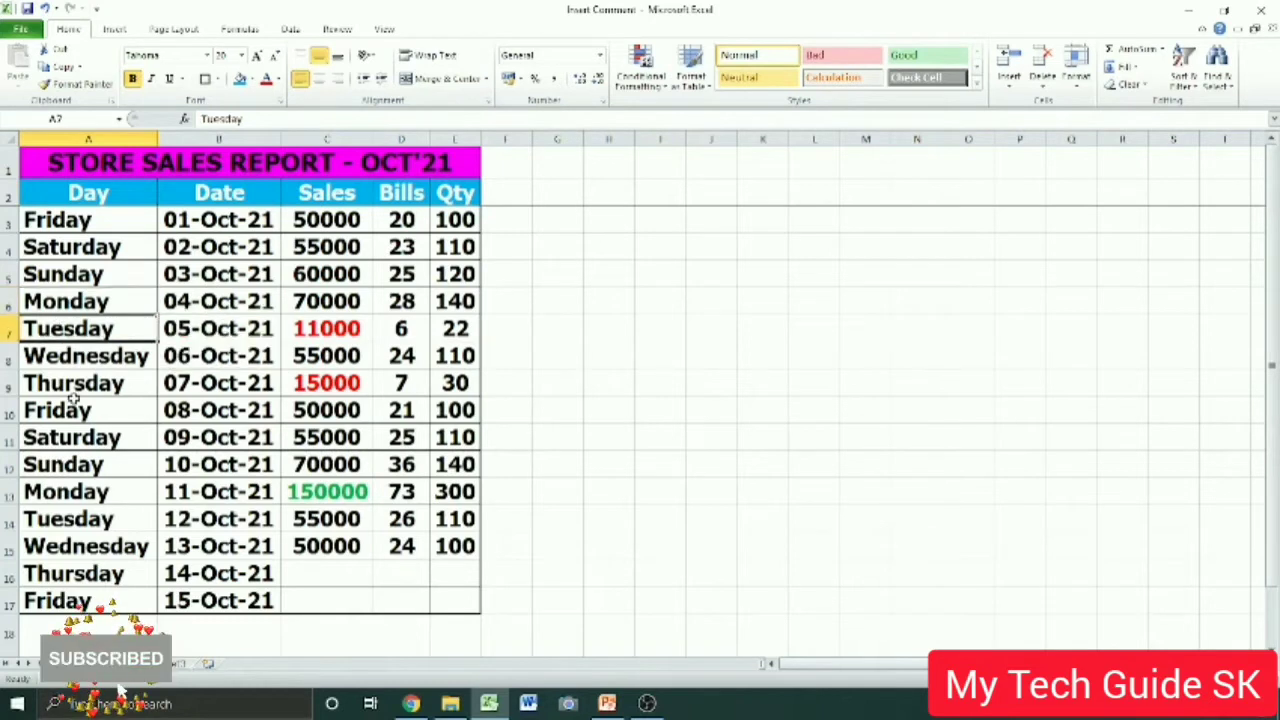
{"action": "left_click", "coordinate": [114, 414]}
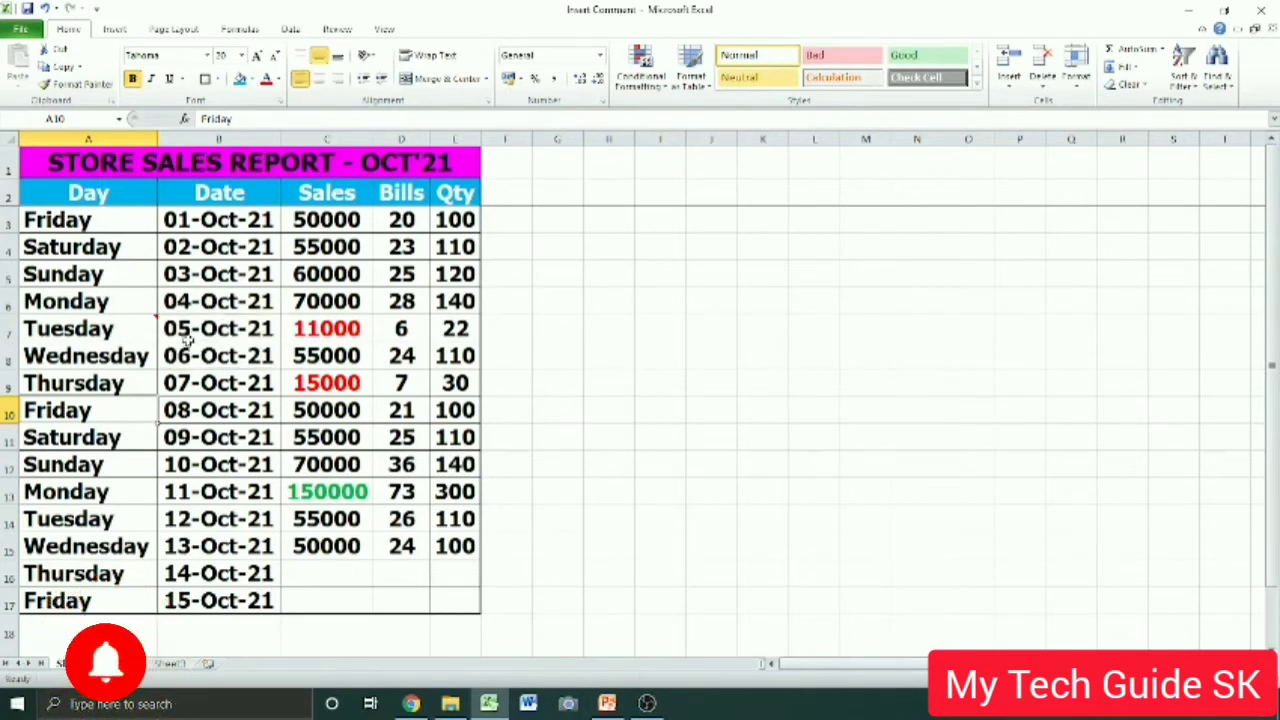
{"action": "mouse_move", "coordinate": [88, 328]}
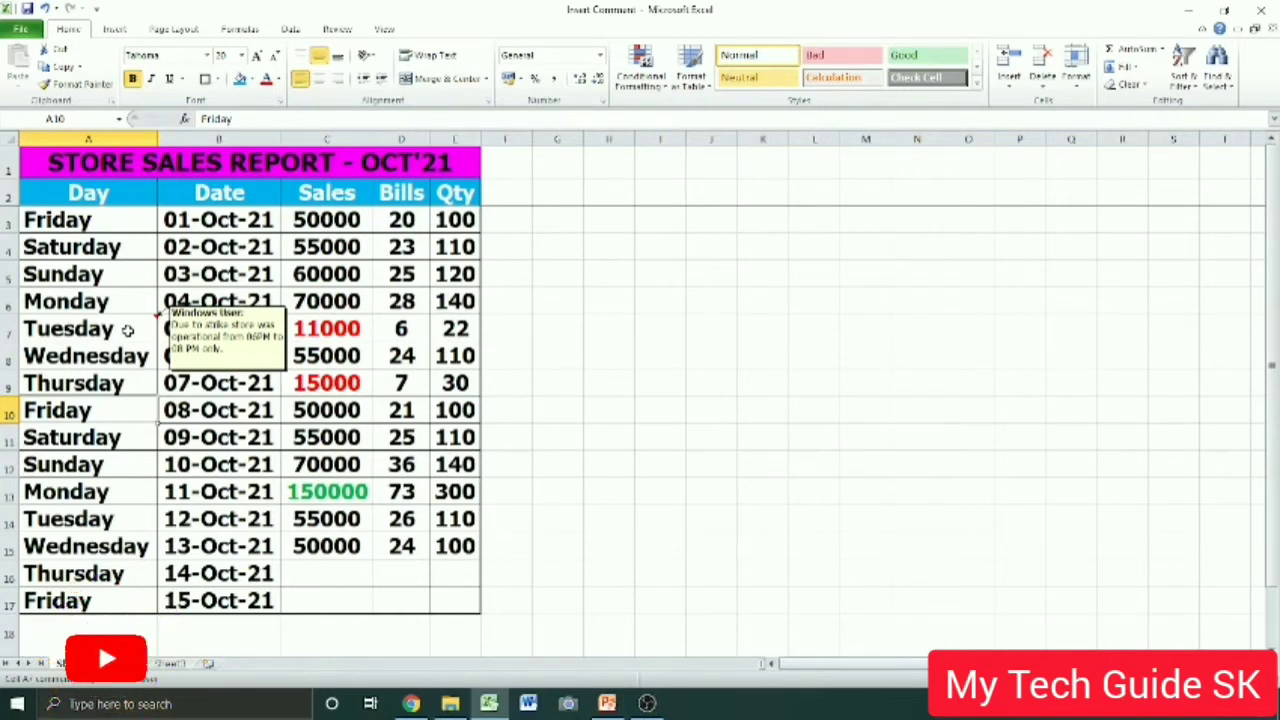
{"action": "mouse_move", "coordinate": [218, 328]}
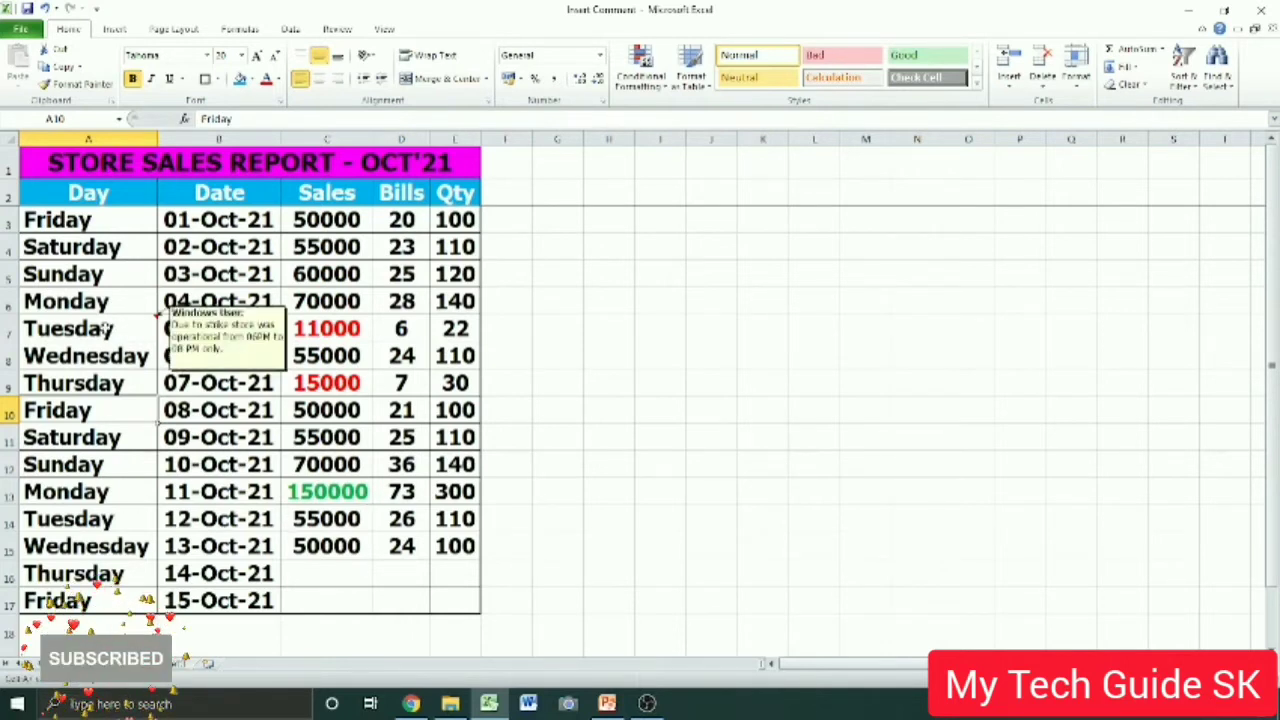
{"action": "left_click", "coordinate": [328, 385]}
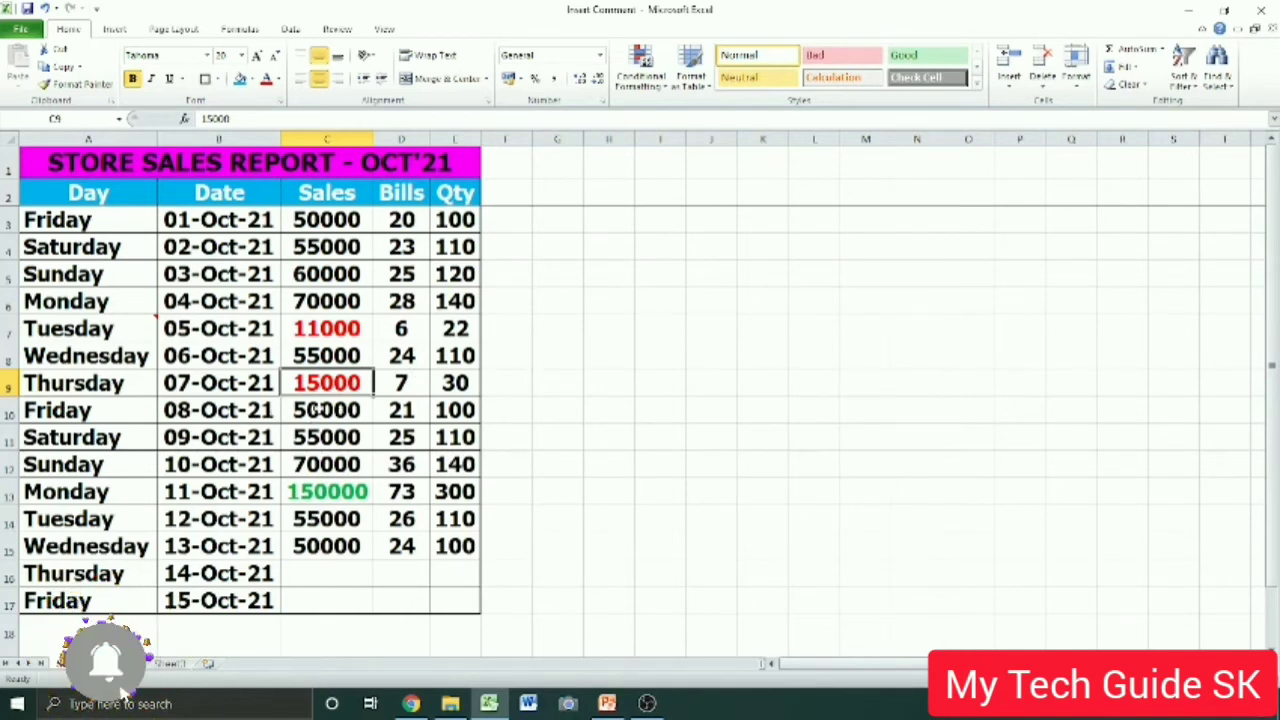
Start a C9 comment reading 'Due to intense rain walk-ins were too low that resulted in low sales.'.
{"action": "key", "text": "shift+F2"}
{"action": "type", "text": "Due to intense rain wal"}
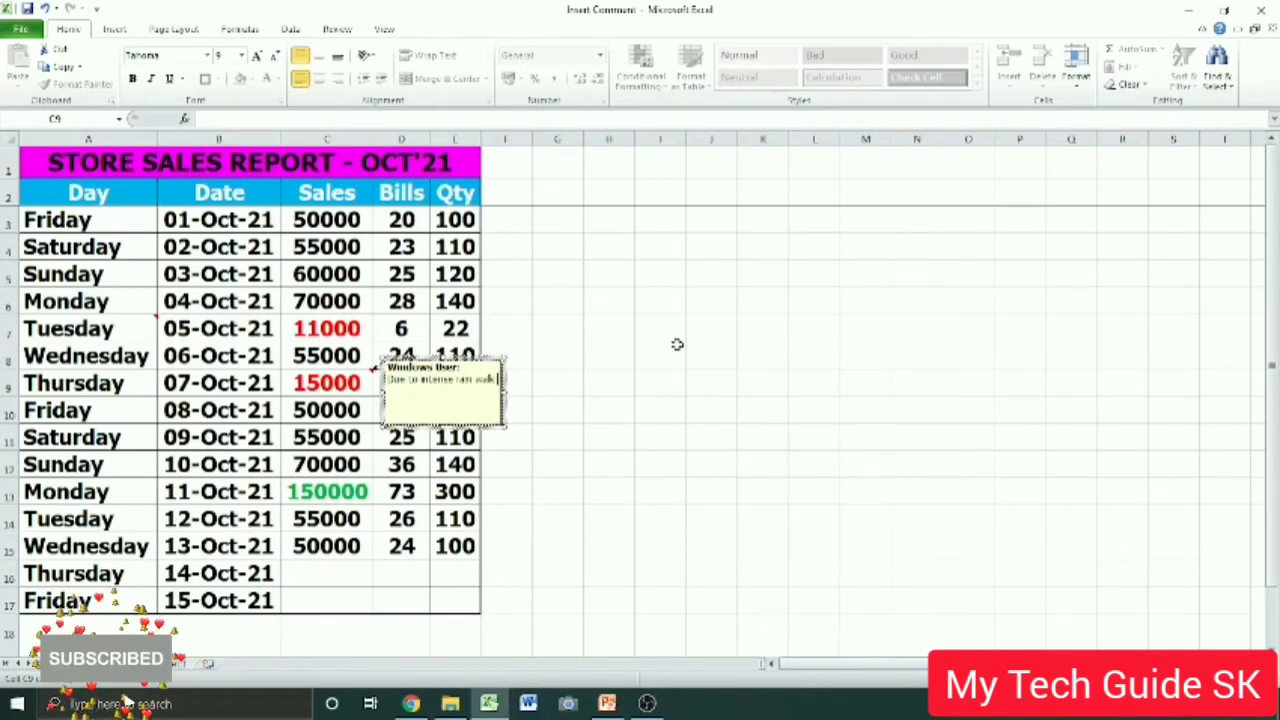
{"action": "type", "text": "k-ins were"}
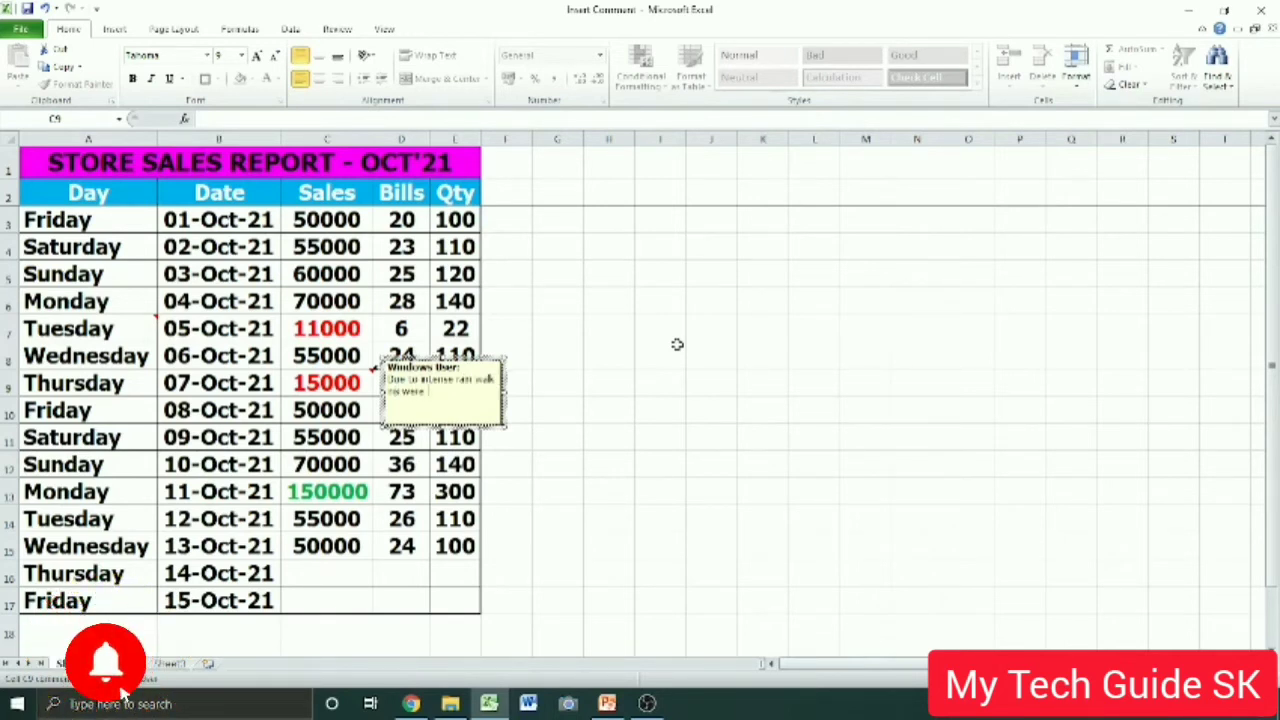
{"action": "type", "text": " too low that res"}
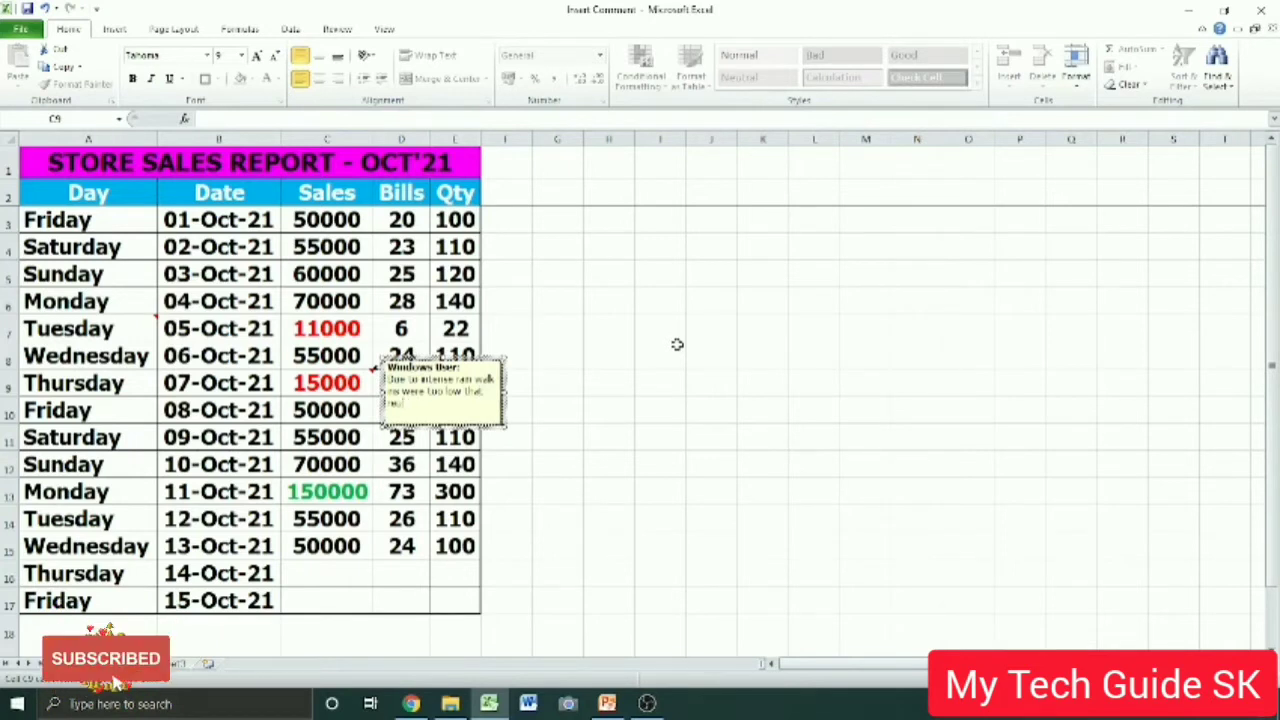
{"action": "type", "text": "ulted in"}
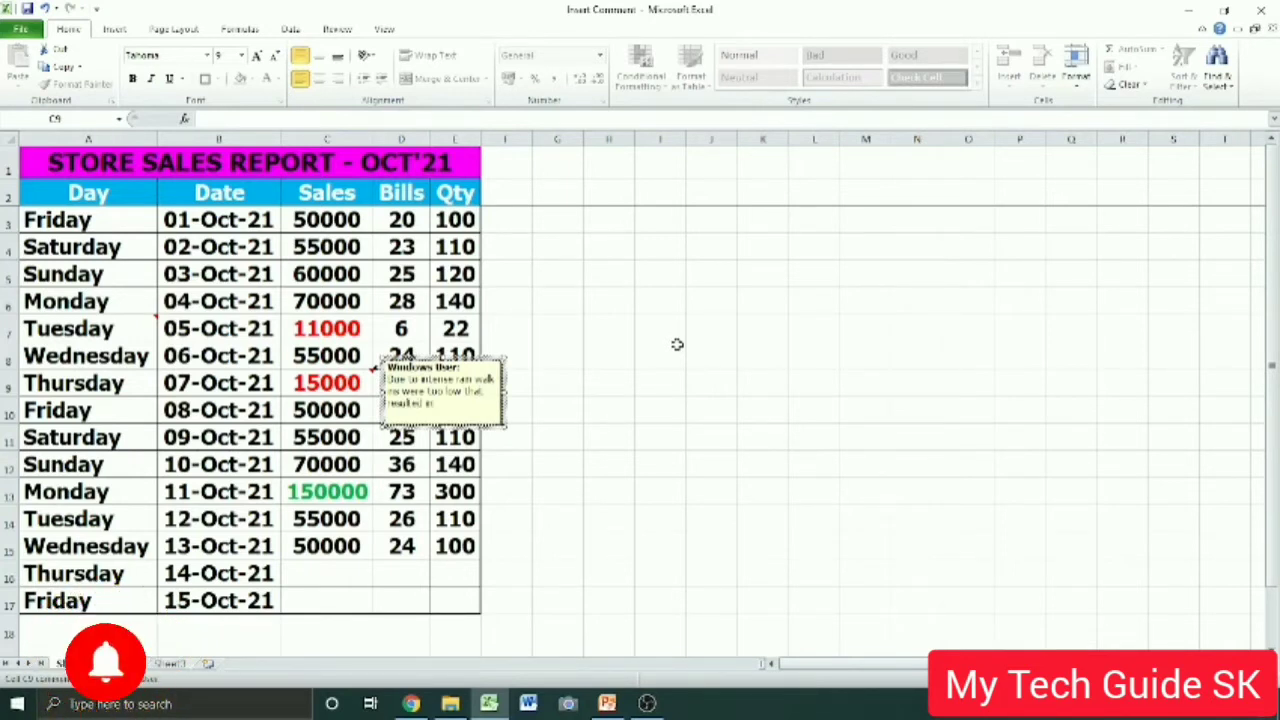
{"action": "type", "text": " low sales."}
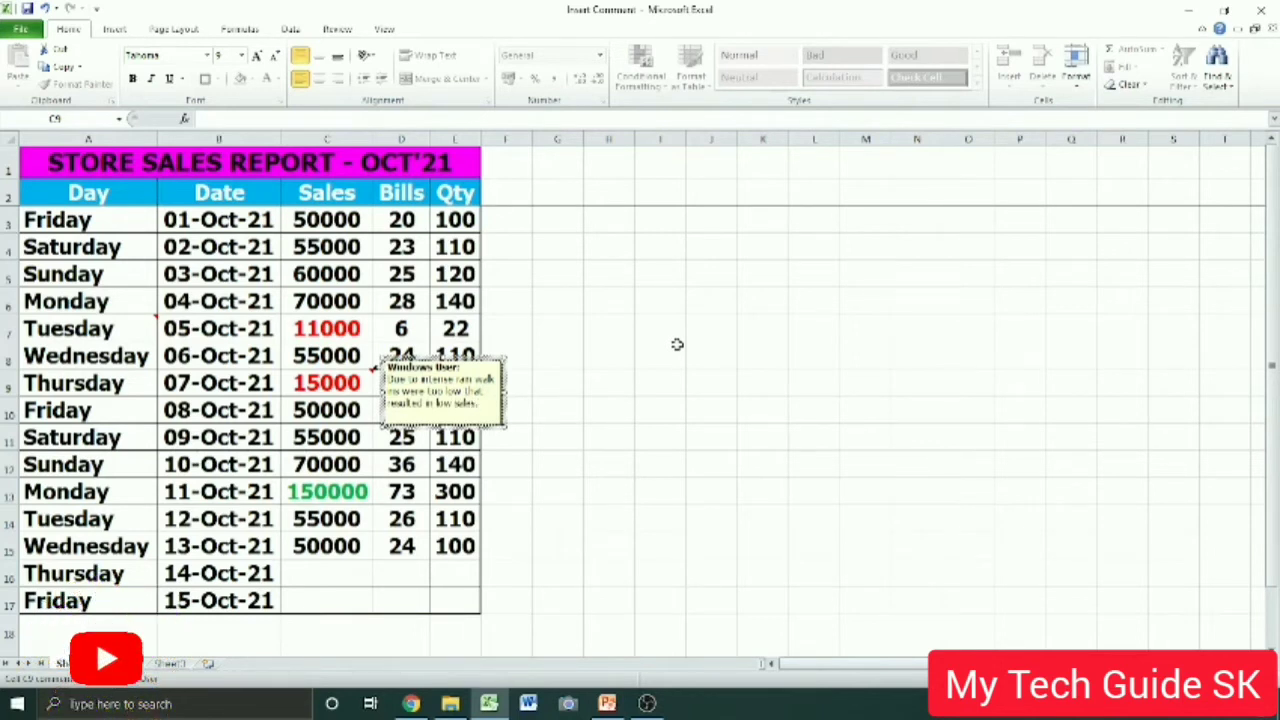
Finish the C9 rain comment and check the comment options on cell A7.
{"action": "left_click", "coordinate": [677, 344]}
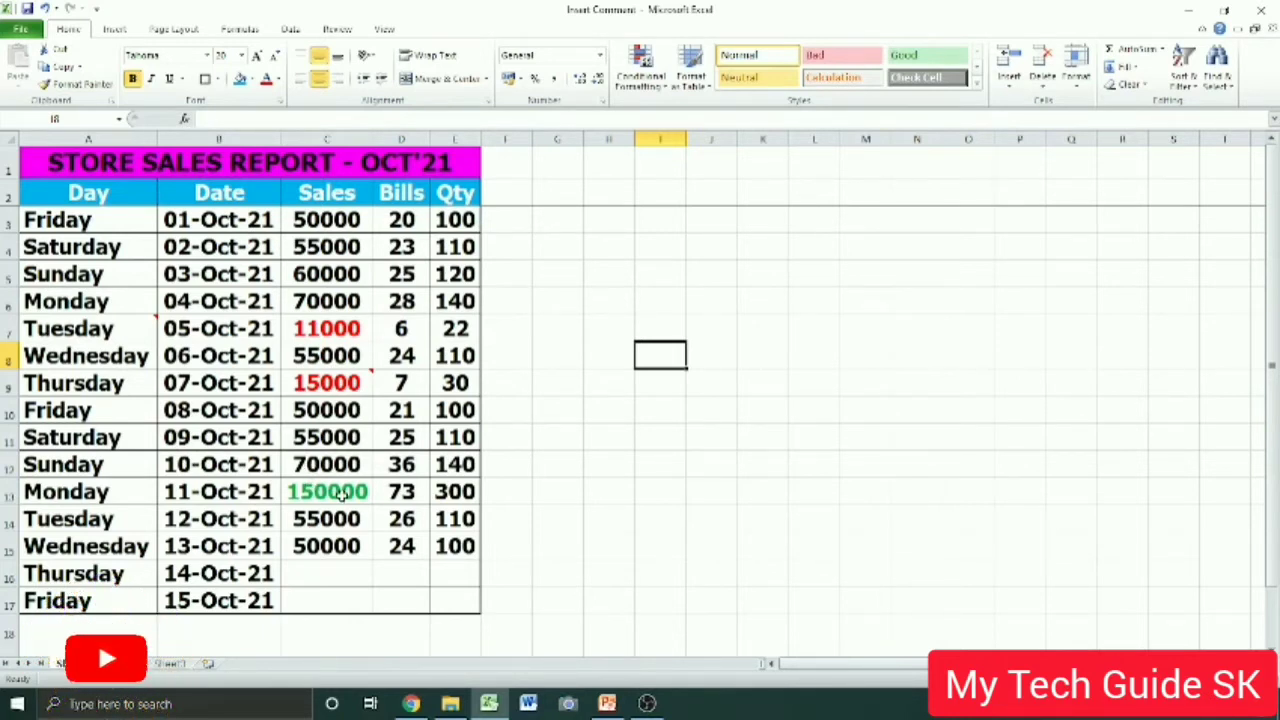
{"action": "left_click", "coordinate": [341, 484]}
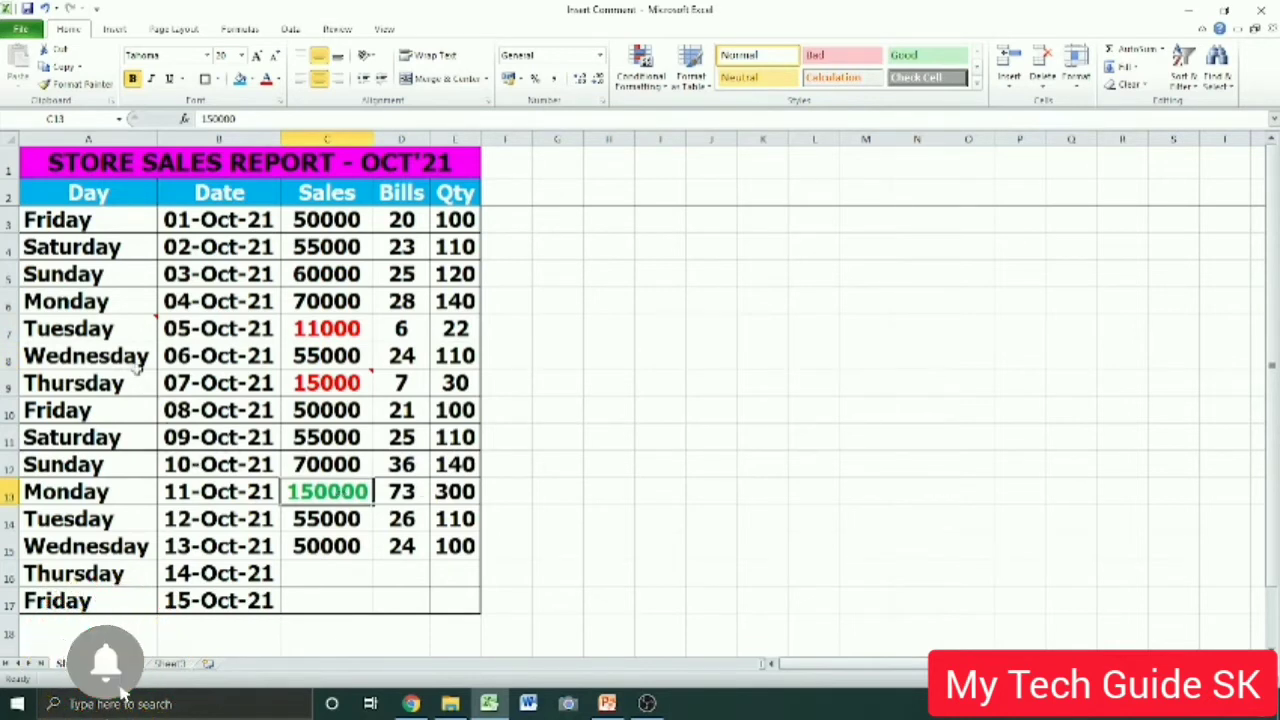
{"action": "left_click", "coordinate": [96, 340]}
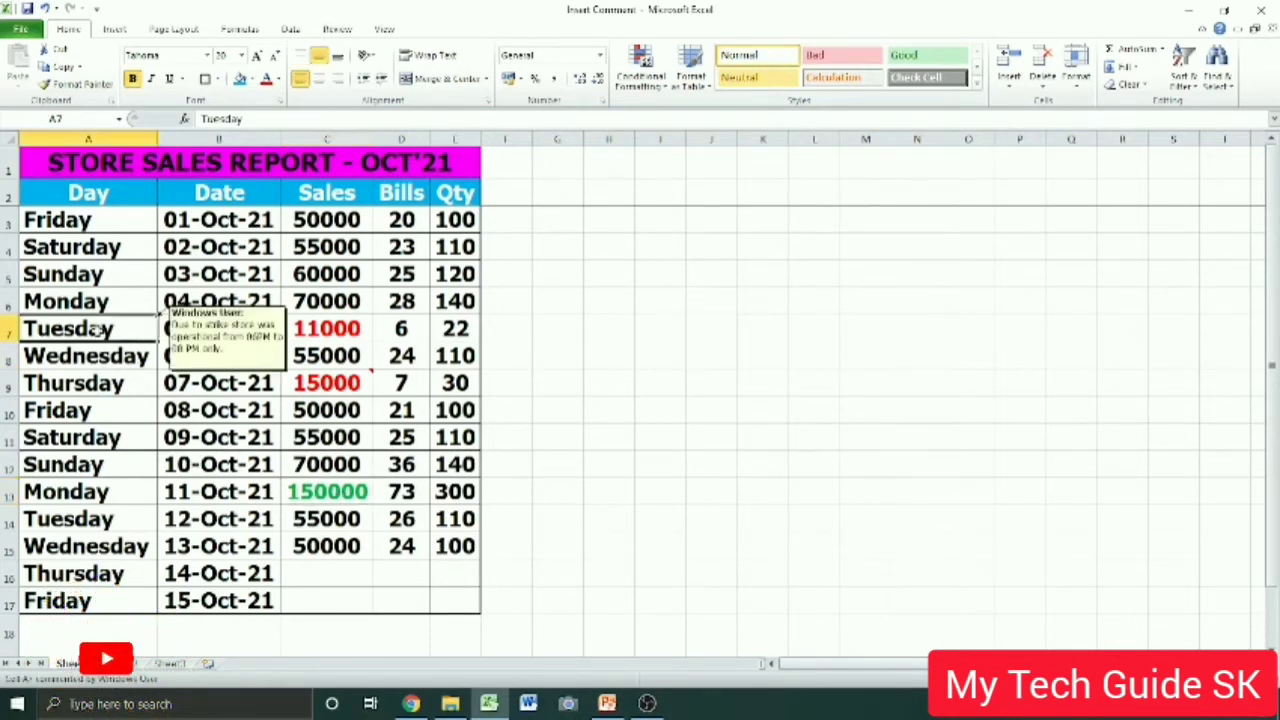
{"action": "right_click", "coordinate": [98, 338]}
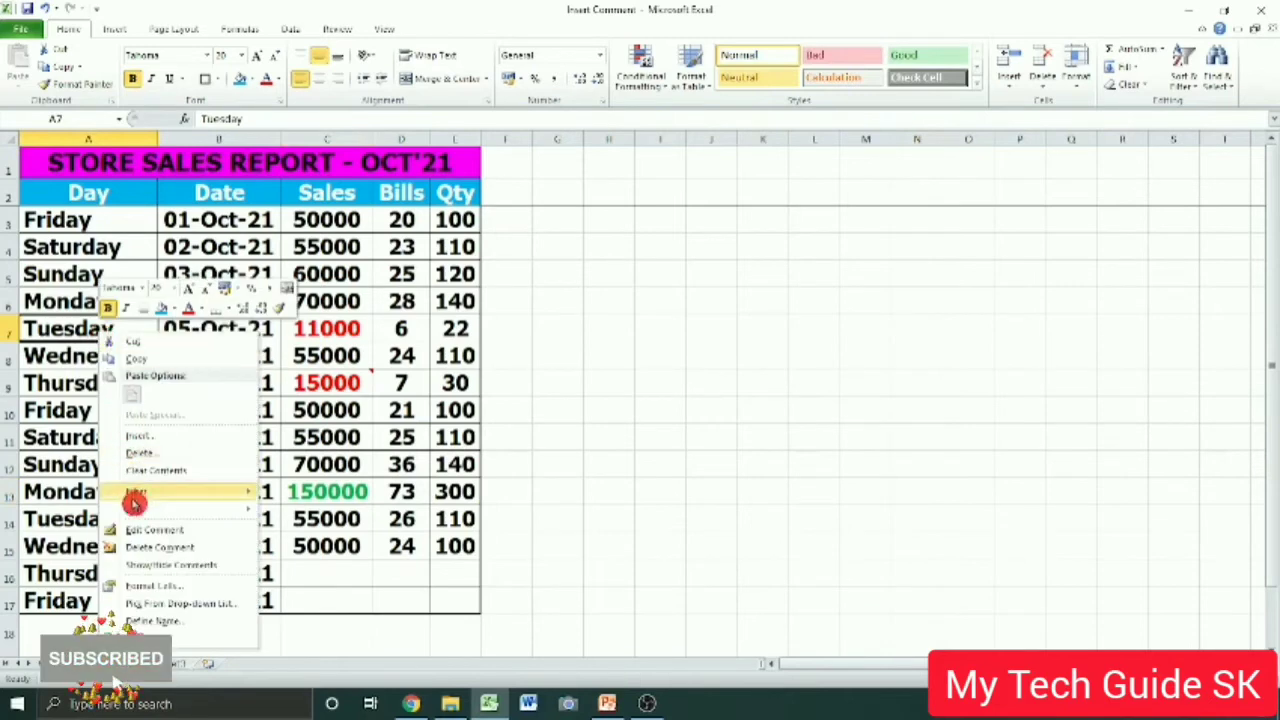
{"action": "left_click", "coordinate": [514, 469]}
Copy cell C9 together with its rain comment.
{"action": "left_click", "coordinate": [330, 383]}
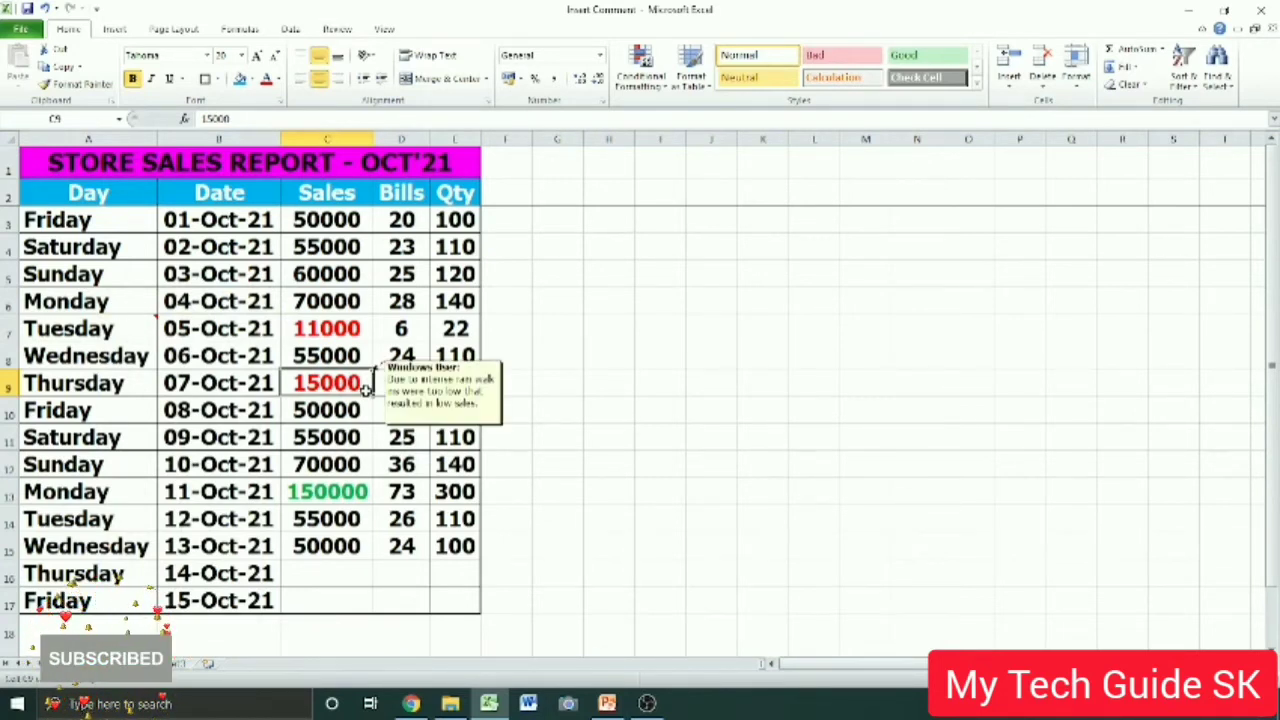
{"action": "mouse_move", "coordinate": [327, 383]}
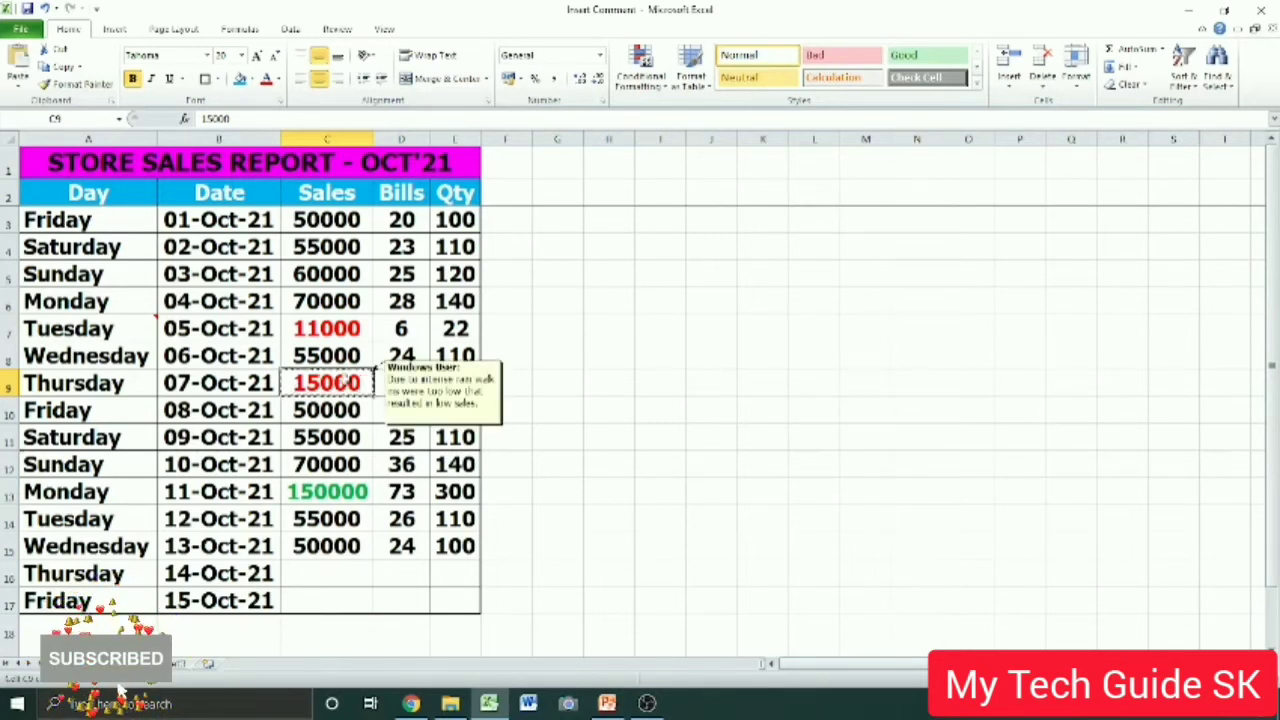
{"action": "key", "text": "ctrl+c"}
{"action": "left_click", "coordinate": [331, 491]}
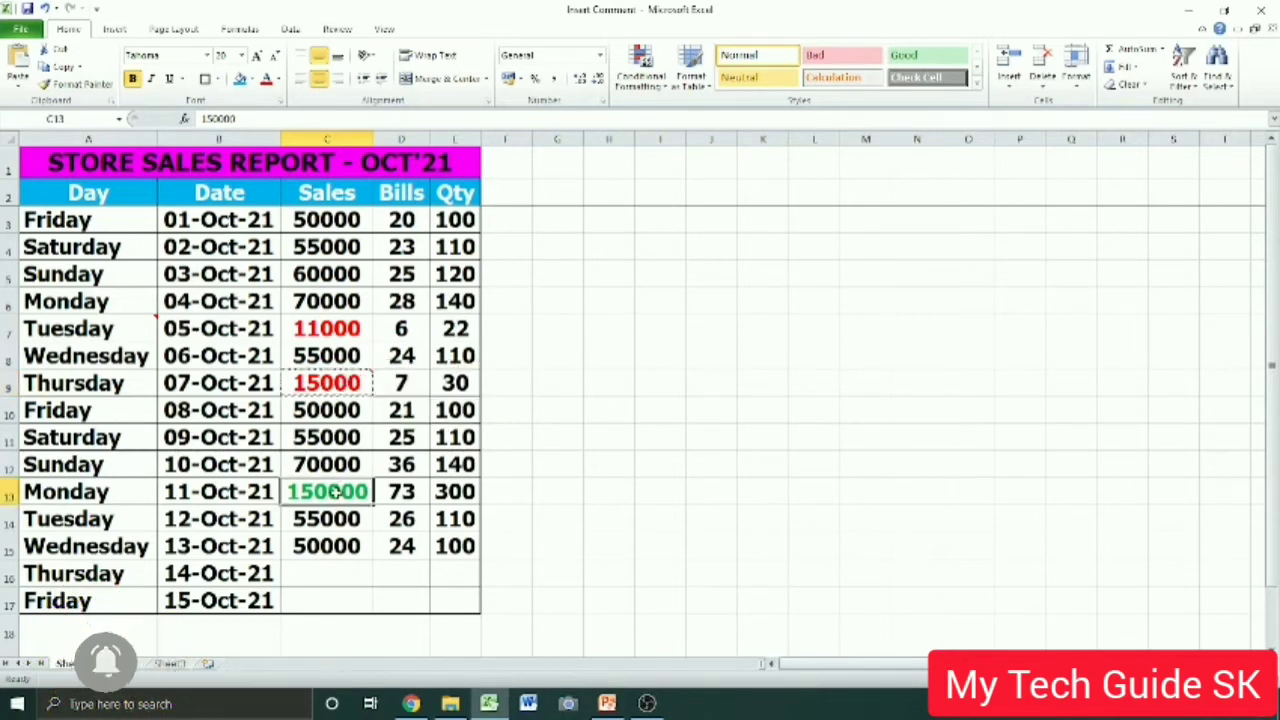
Paste Special only the copied comment onto C13, leaving its 150000 value and formatting intact.
{"action": "right_click", "coordinate": [338, 495]}
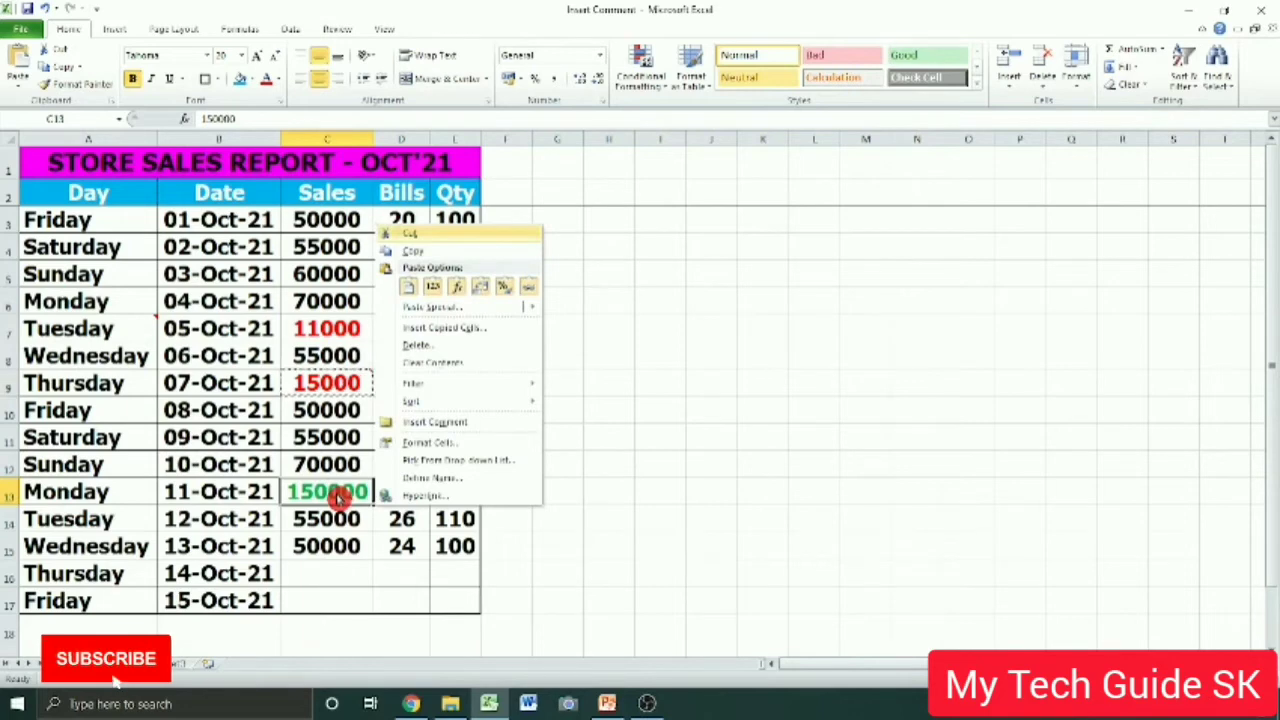
{"action": "key", "text": "s"}
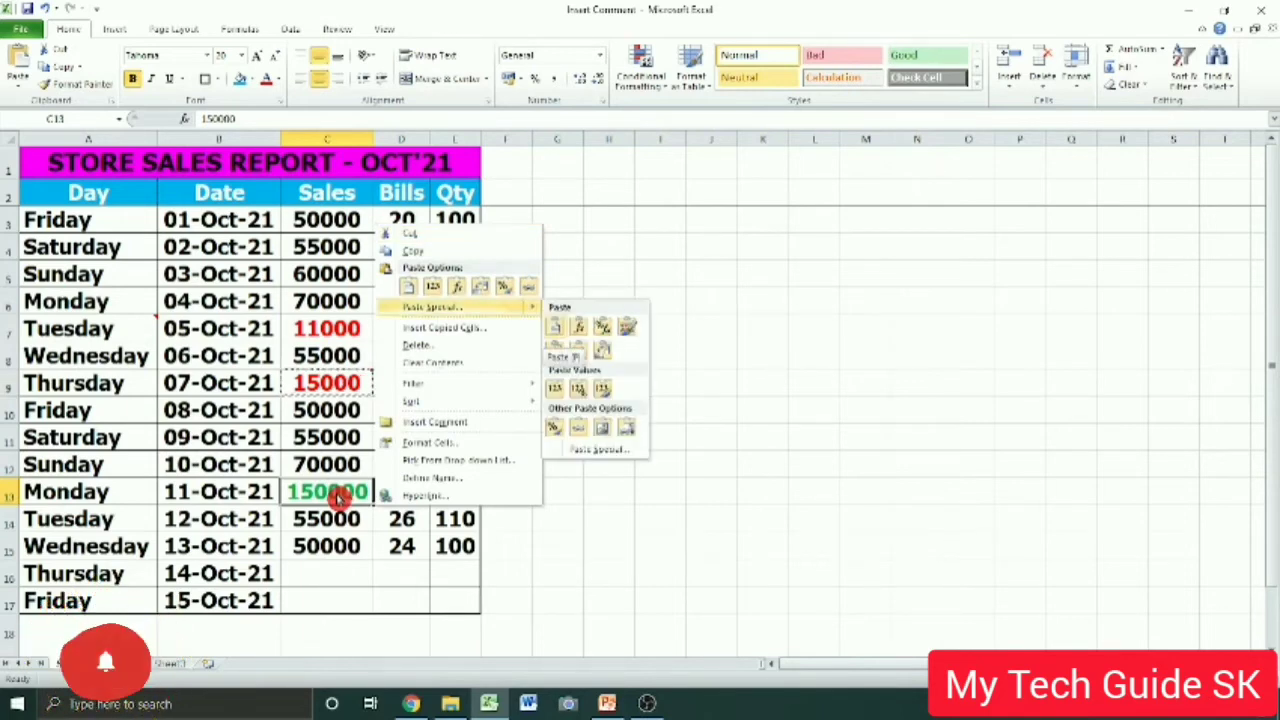
{"action": "left_click", "coordinate": [593, 452]}
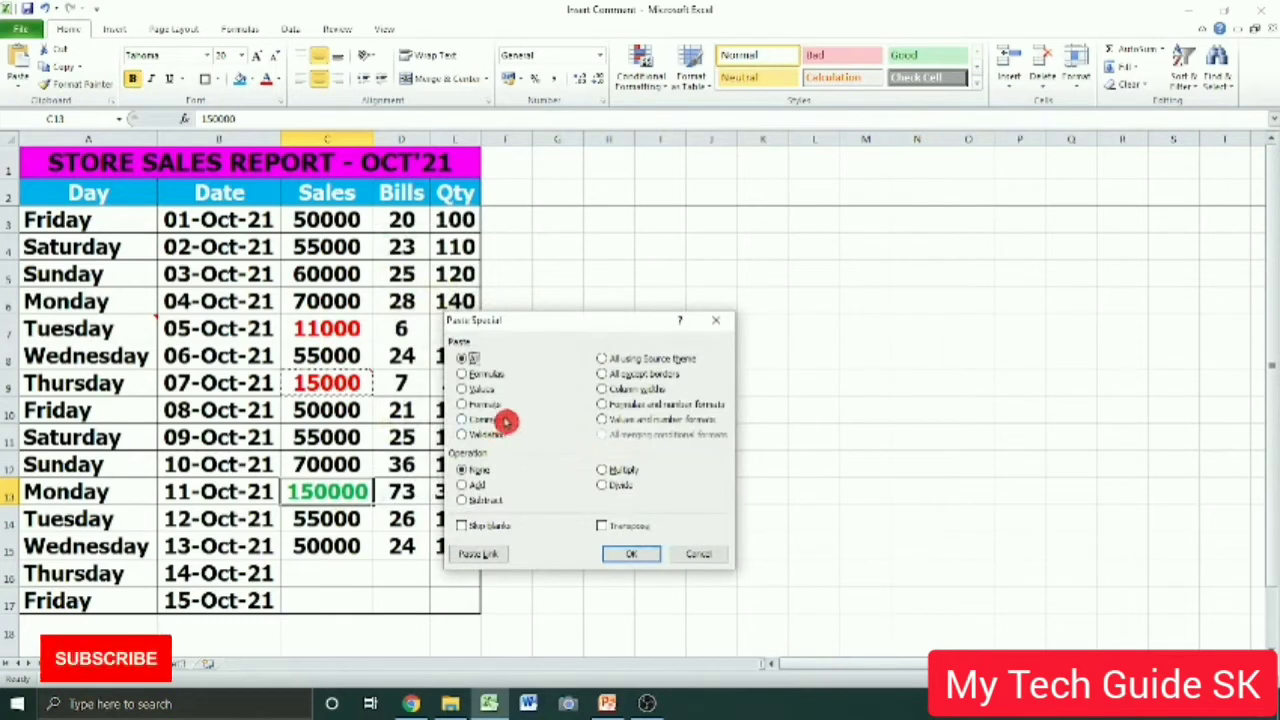
{"action": "left_click", "coordinate": [492, 423]}
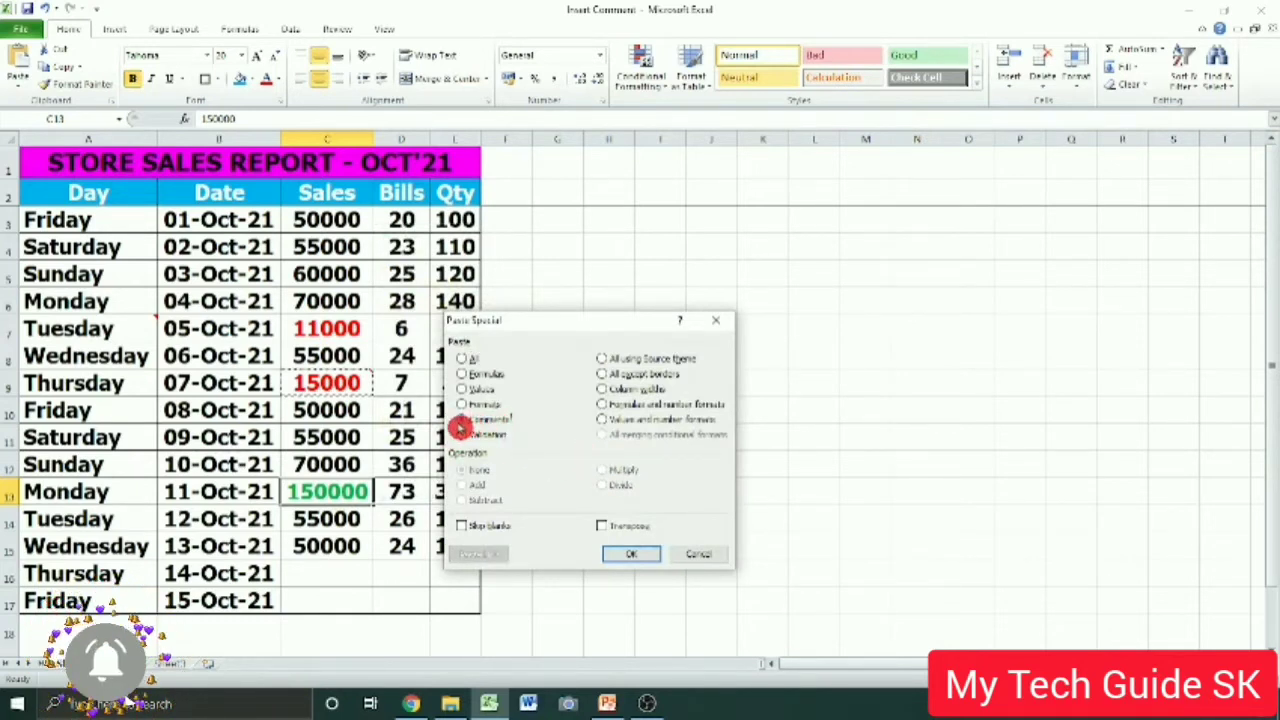
{"action": "left_click", "coordinate": [630, 553]}
{"action": "left_click", "coordinate": [516, 547]}
{"action": "mouse_move", "coordinate": [327, 491]}
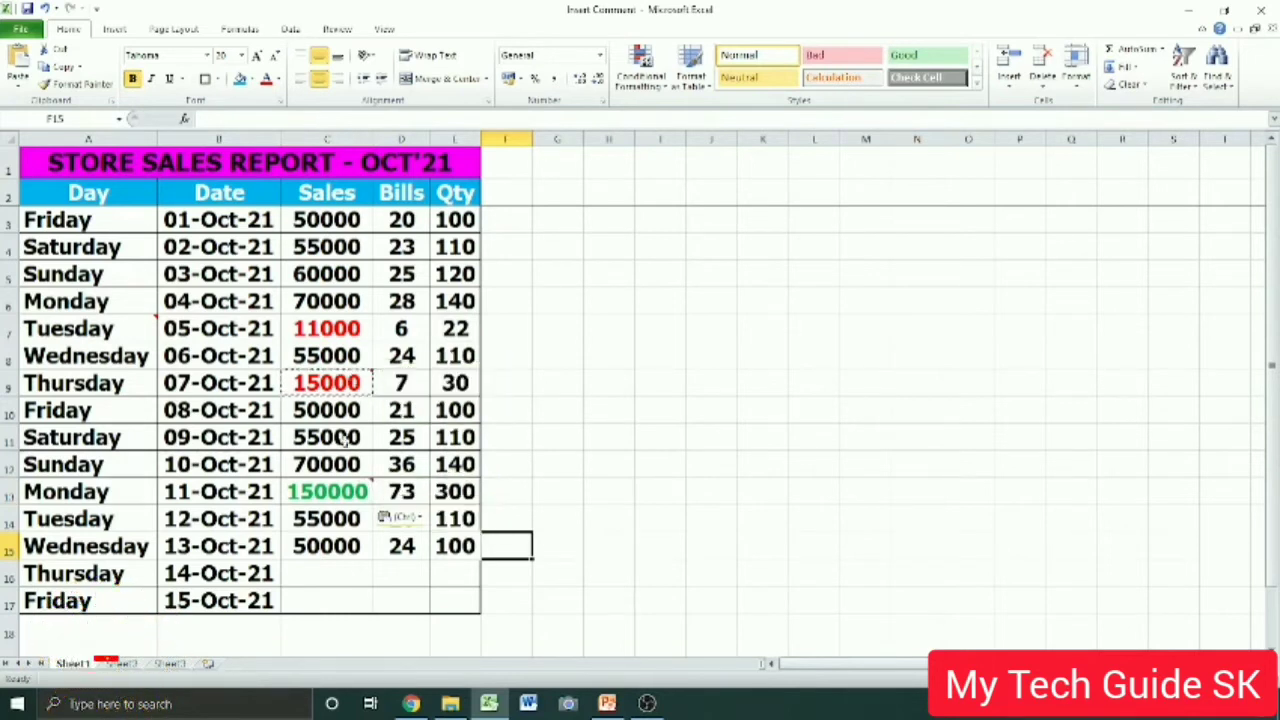
Change C13's comment to 'Due to Puja or Dussehra sales was high.'.
{"action": "left_click", "coordinate": [336, 492]}
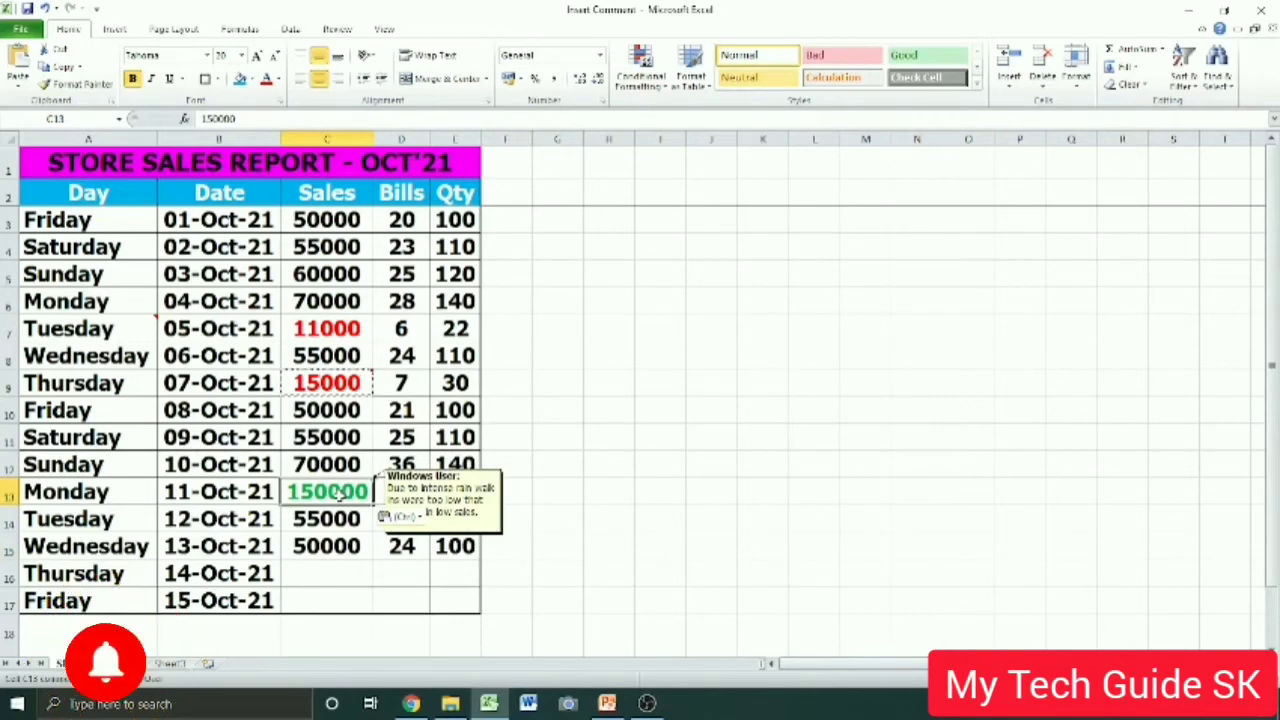
{"action": "right_click", "coordinate": [340, 495]}
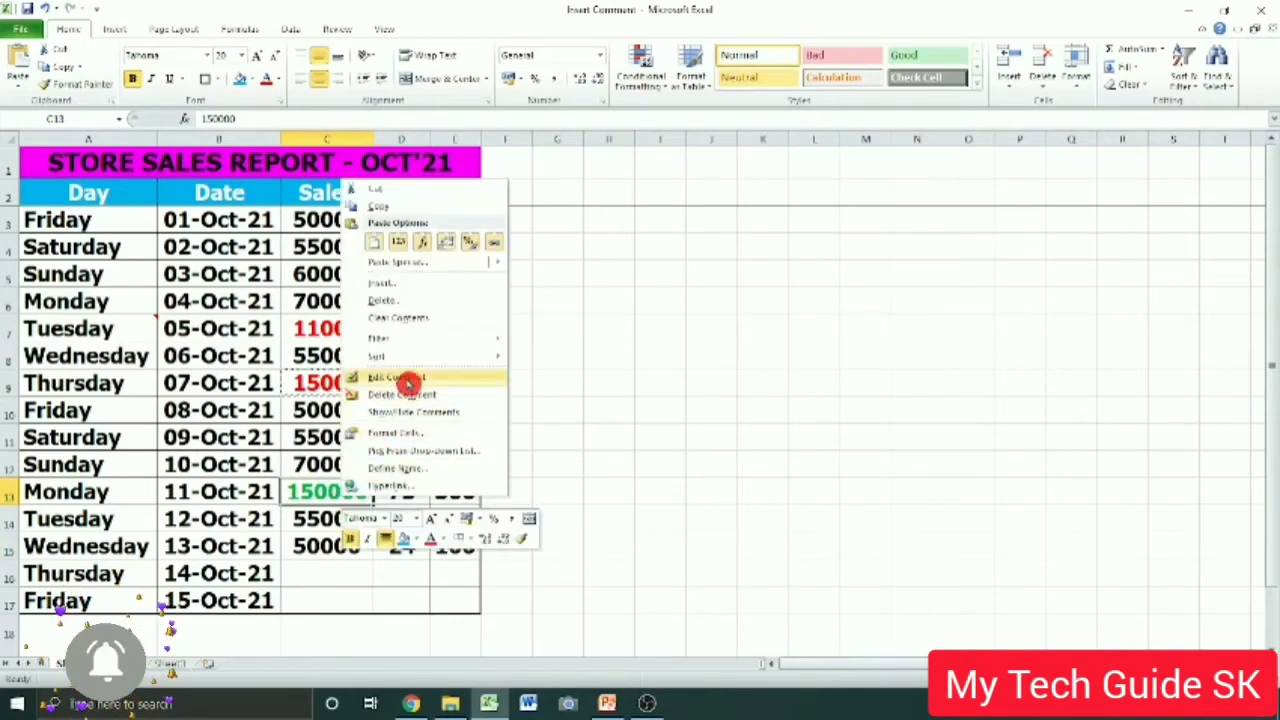
{"action": "key", "text": "Escape"}
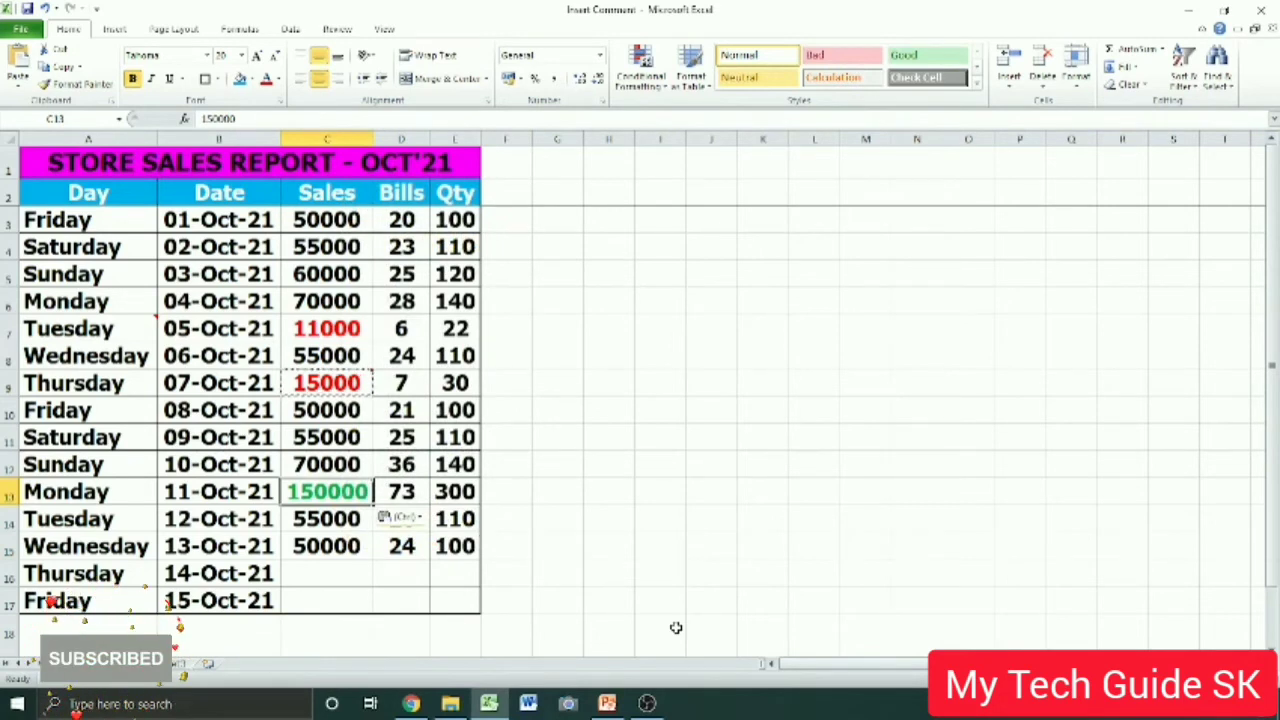
{"action": "key", "text": "shift+F2"}
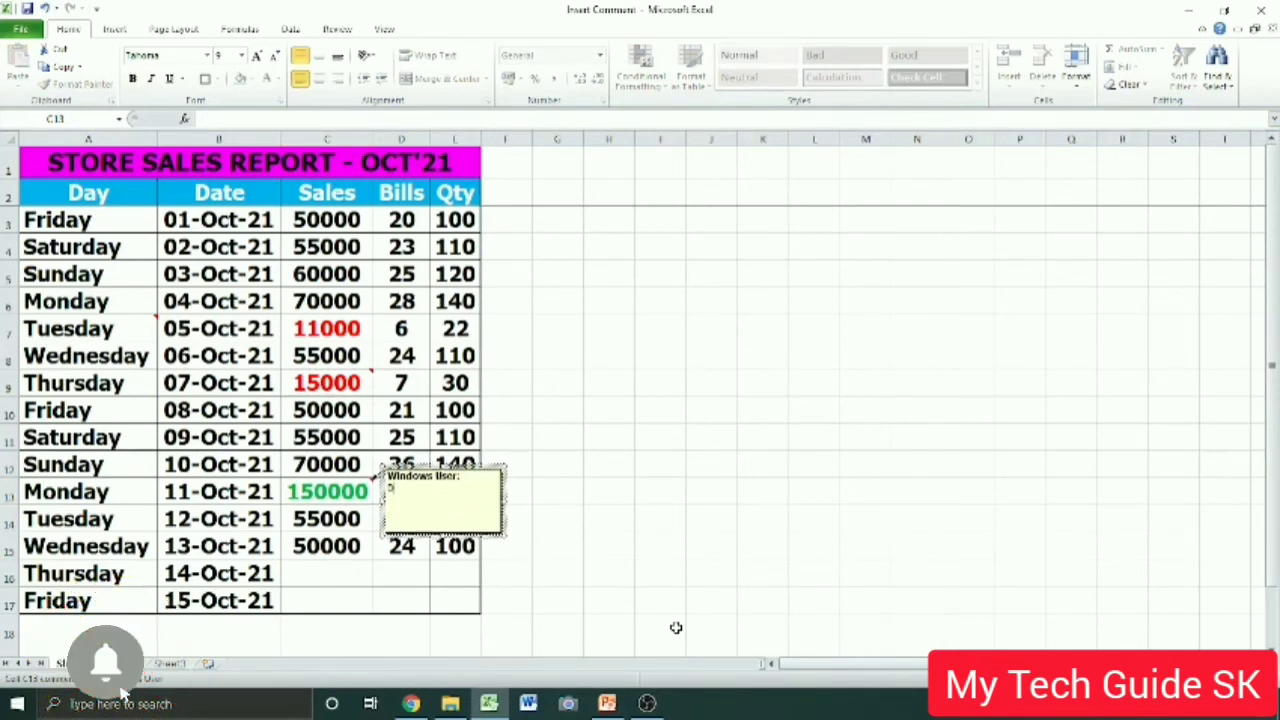
{"action": "type", "text": "Due to Puja or D"}
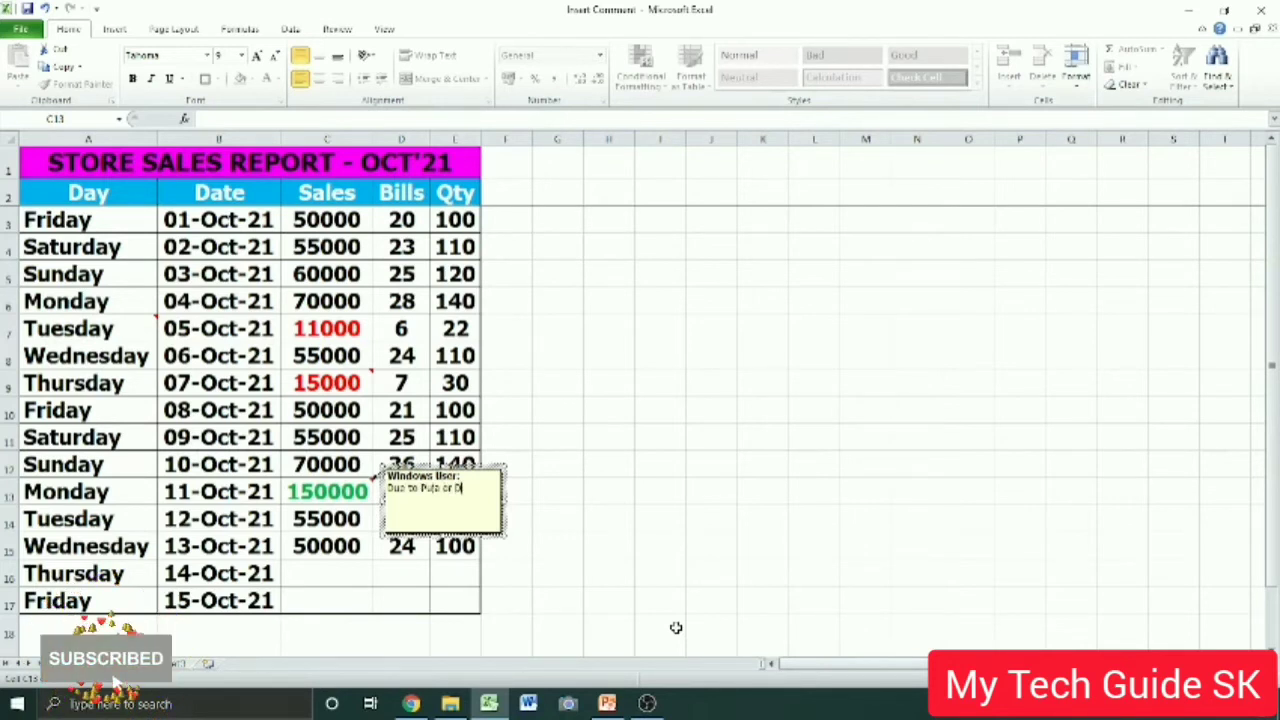
{"action": "type", "text": "ussehr"}
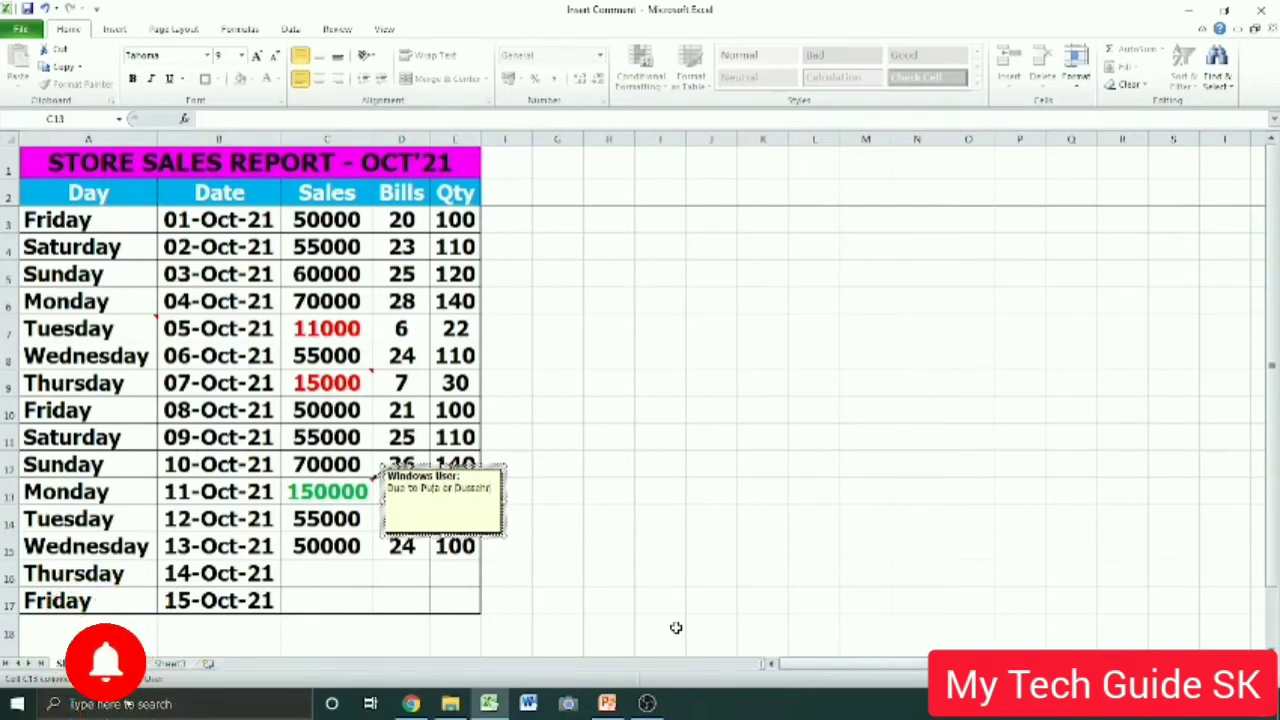
{"action": "key", "text": "BackSpace"}
{"action": "key", "text": "BackSpace"}
{"action": "key", "text": "BackSpace"}
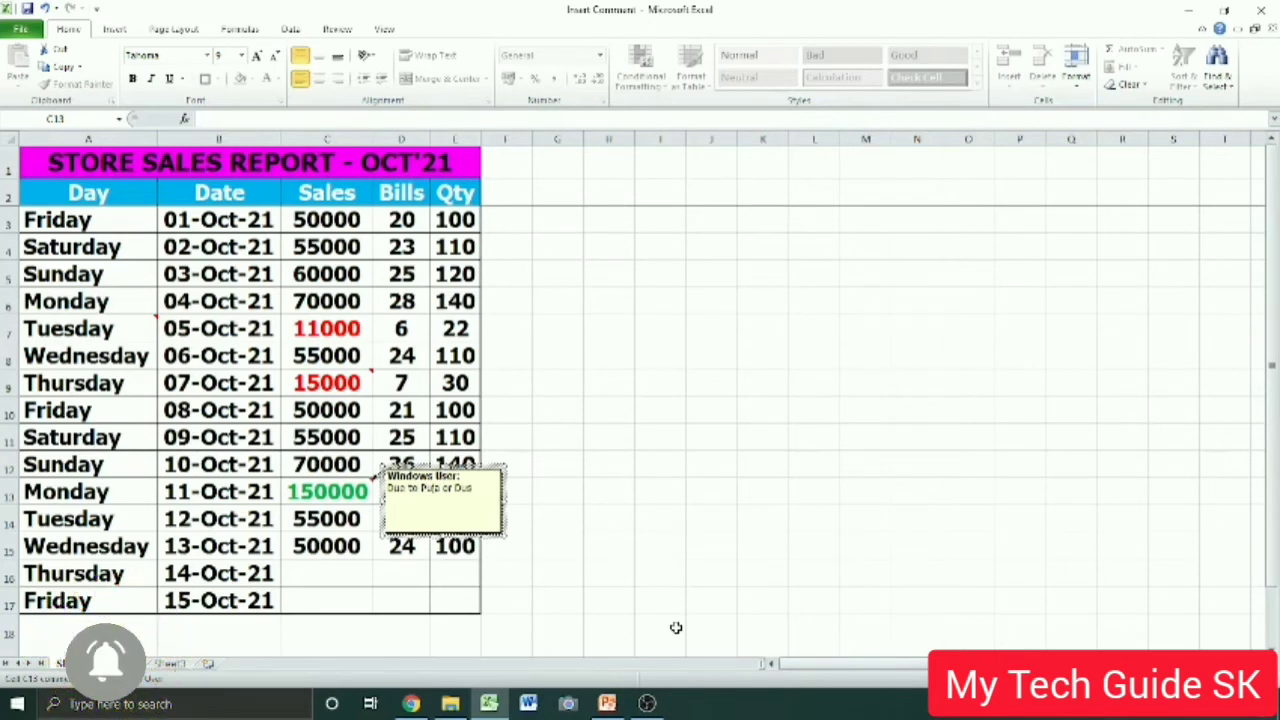
{"action": "type", "text": "sehra"}
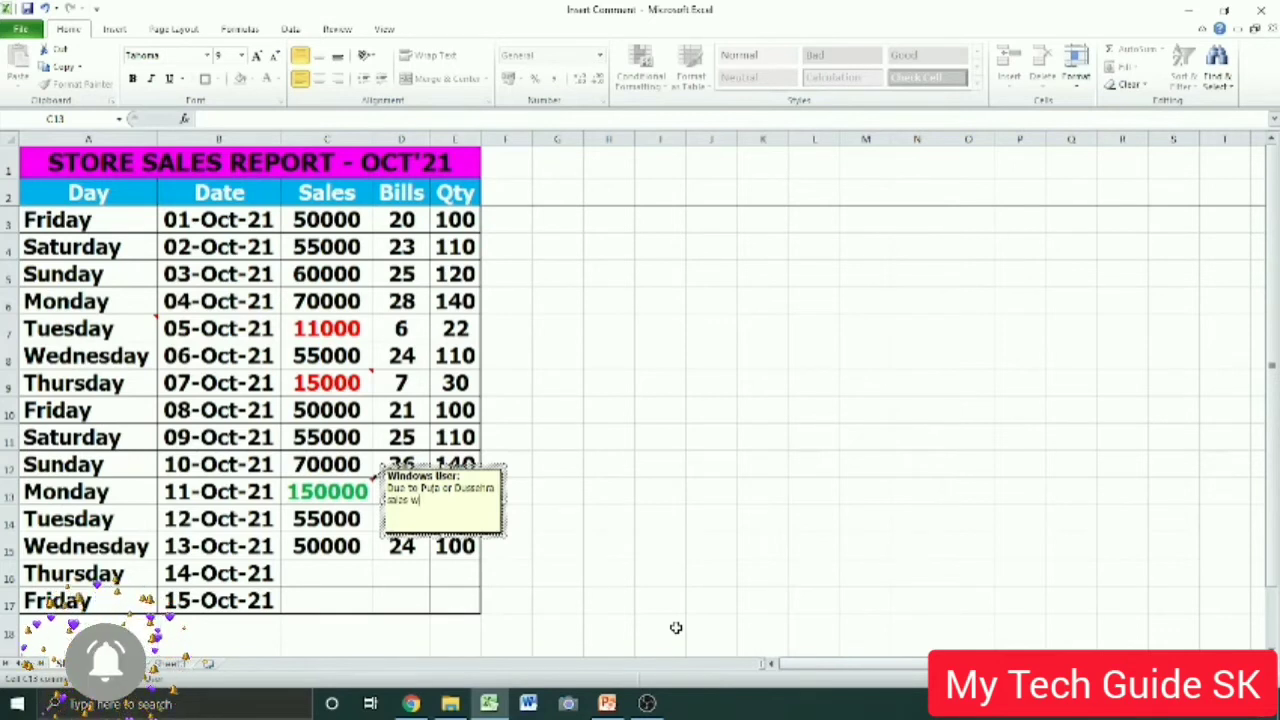
{"action": "type", "text": "ere"}
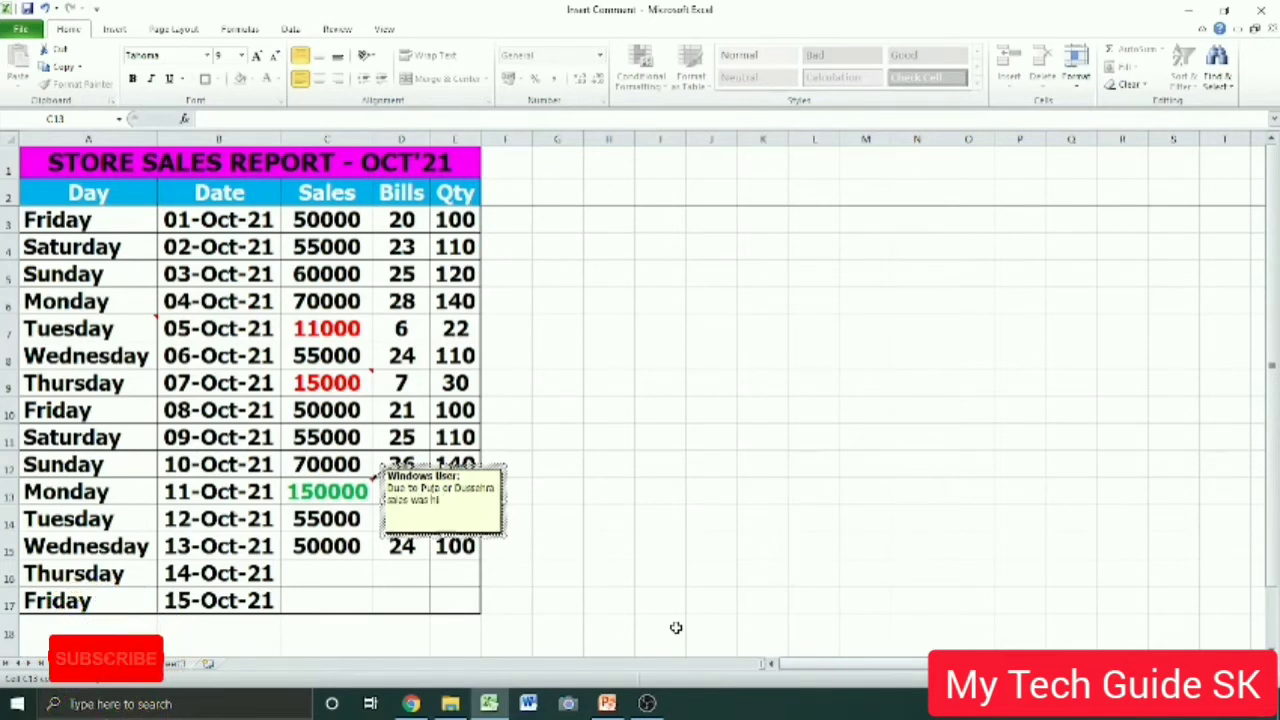
{"action": "left_click", "coordinate": [676, 549]}
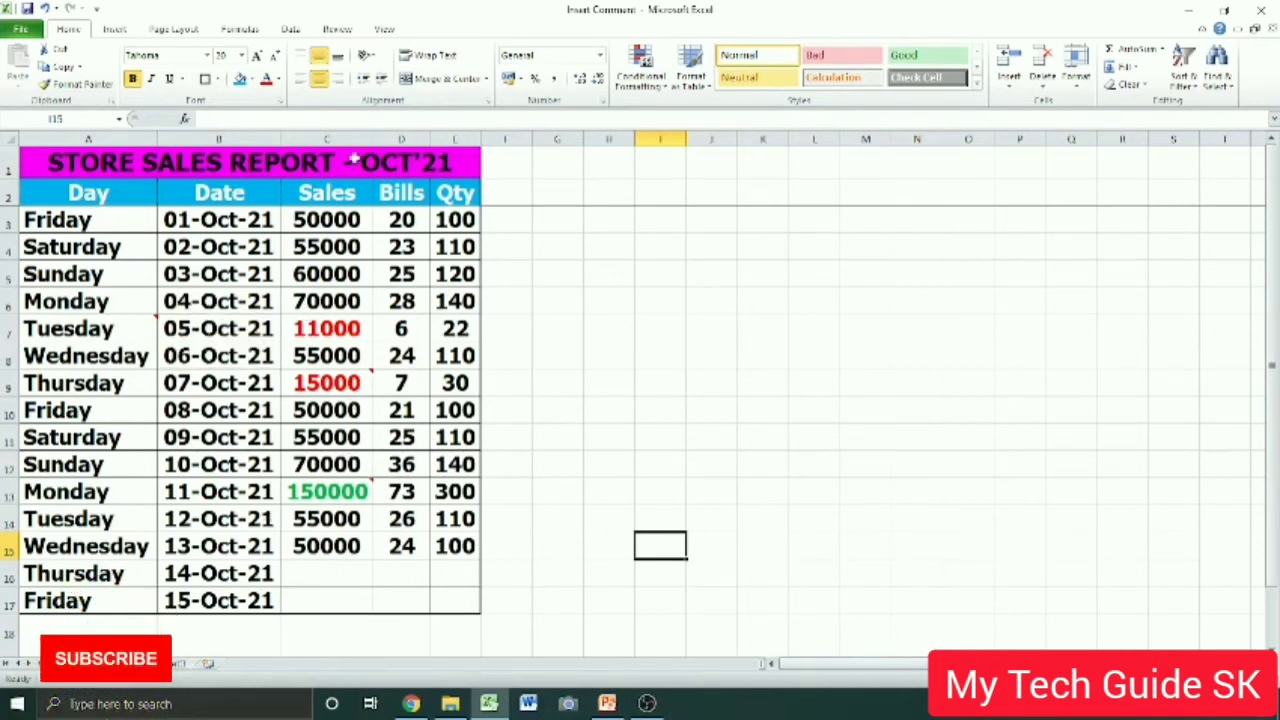
Show all three sheet comments from the Review tab, then hide them again.
{"action": "left_click", "coordinate": [345, 30]}
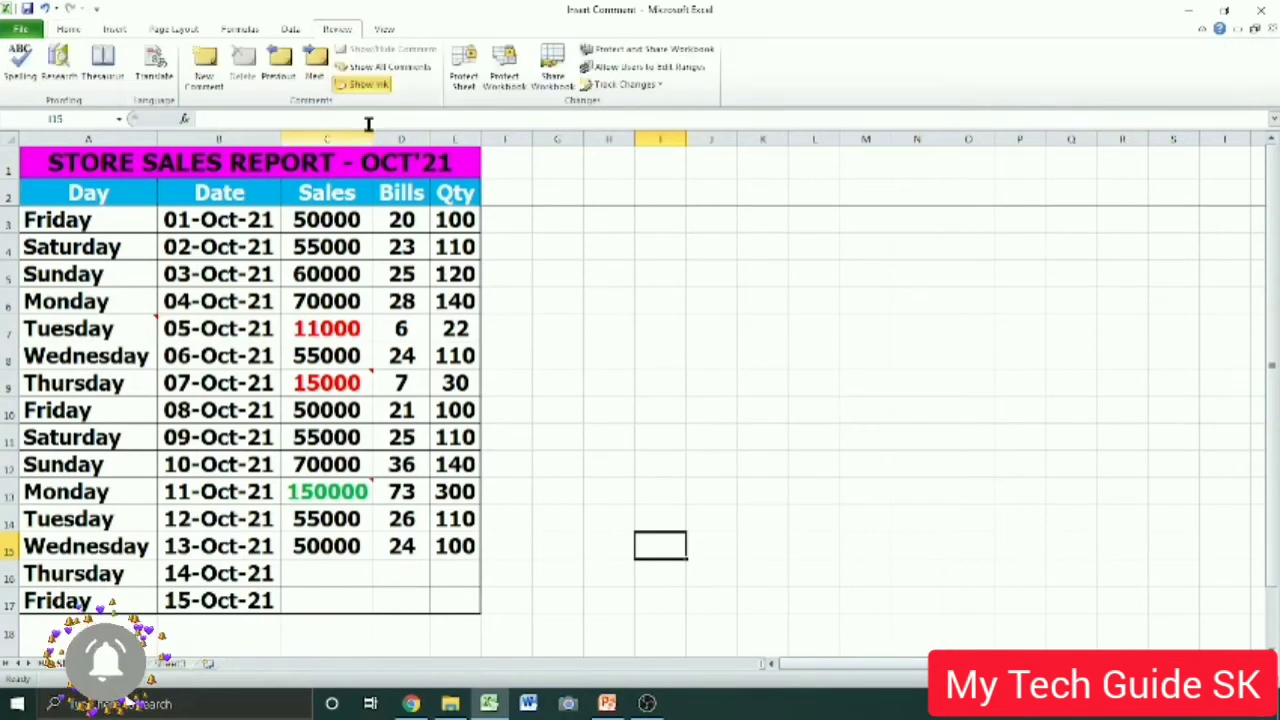
{"action": "left_click", "coordinate": [375, 70]}
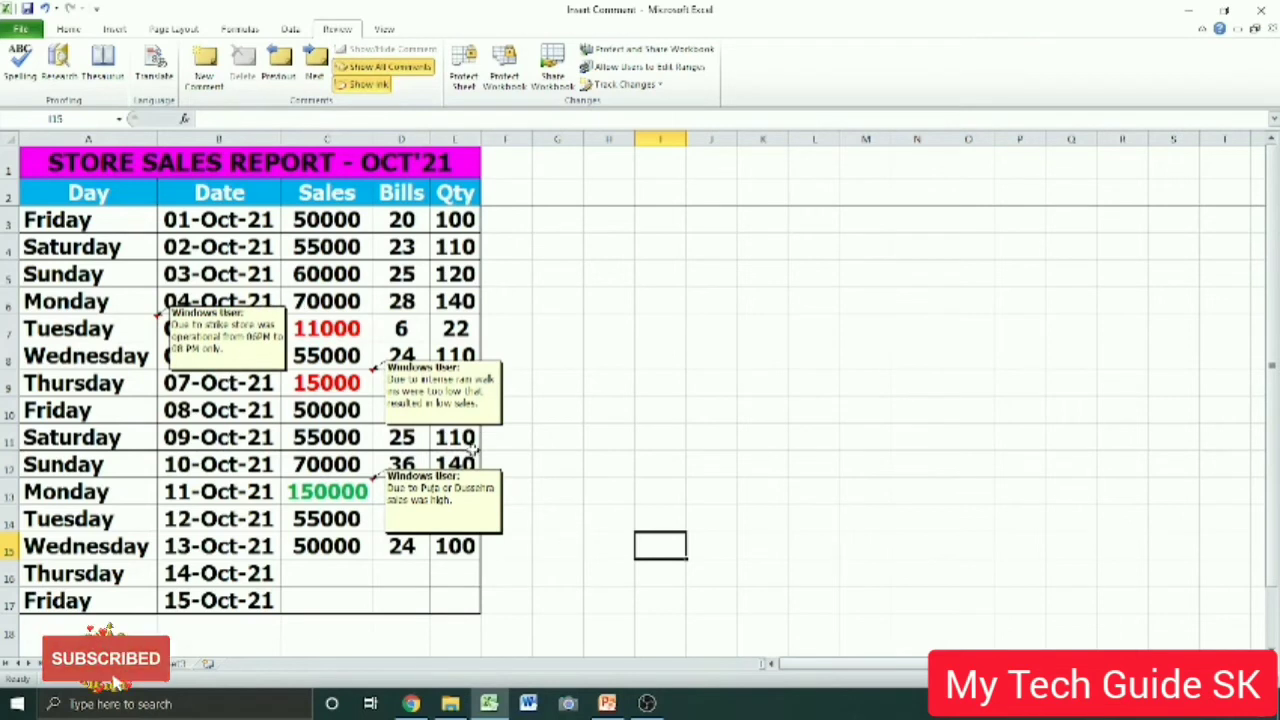
{"action": "left_click", "coordinate": [400, 70]}
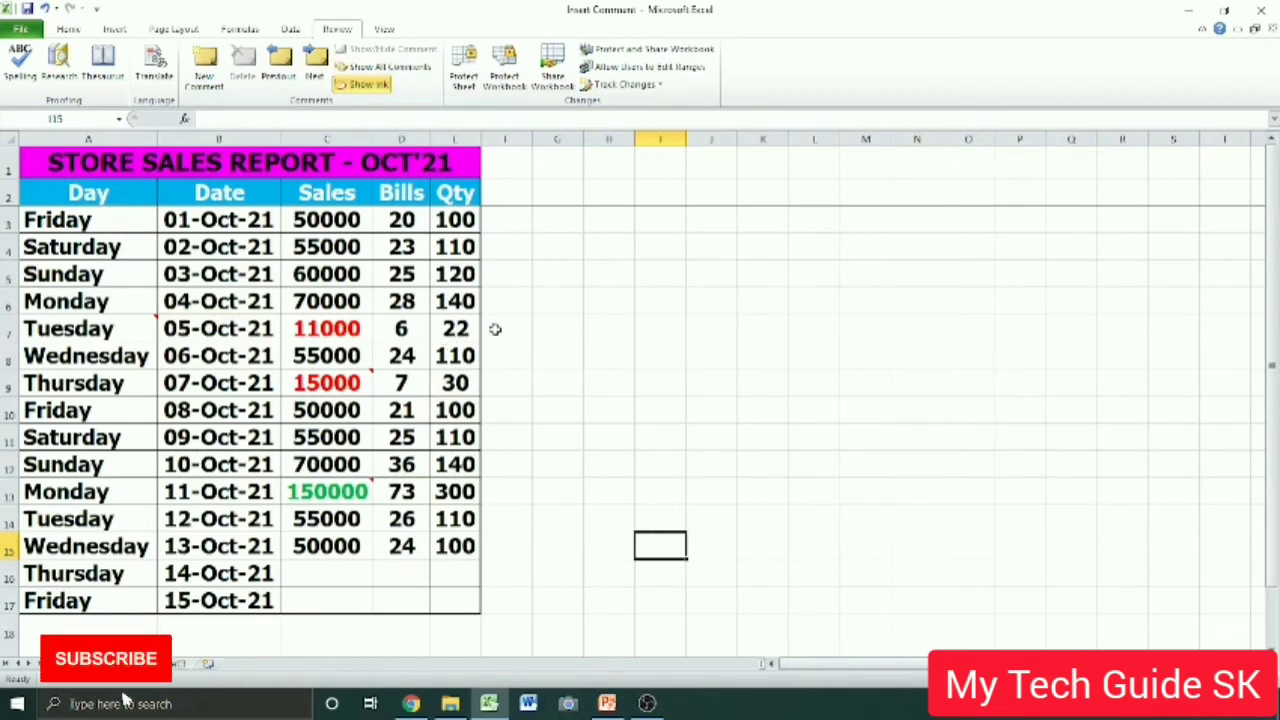
Cycle backward and forward through the A7, C9 and C13 comments, ending on C9's rain note.
{"action": "left_click", "coordinate": [280, 72]}
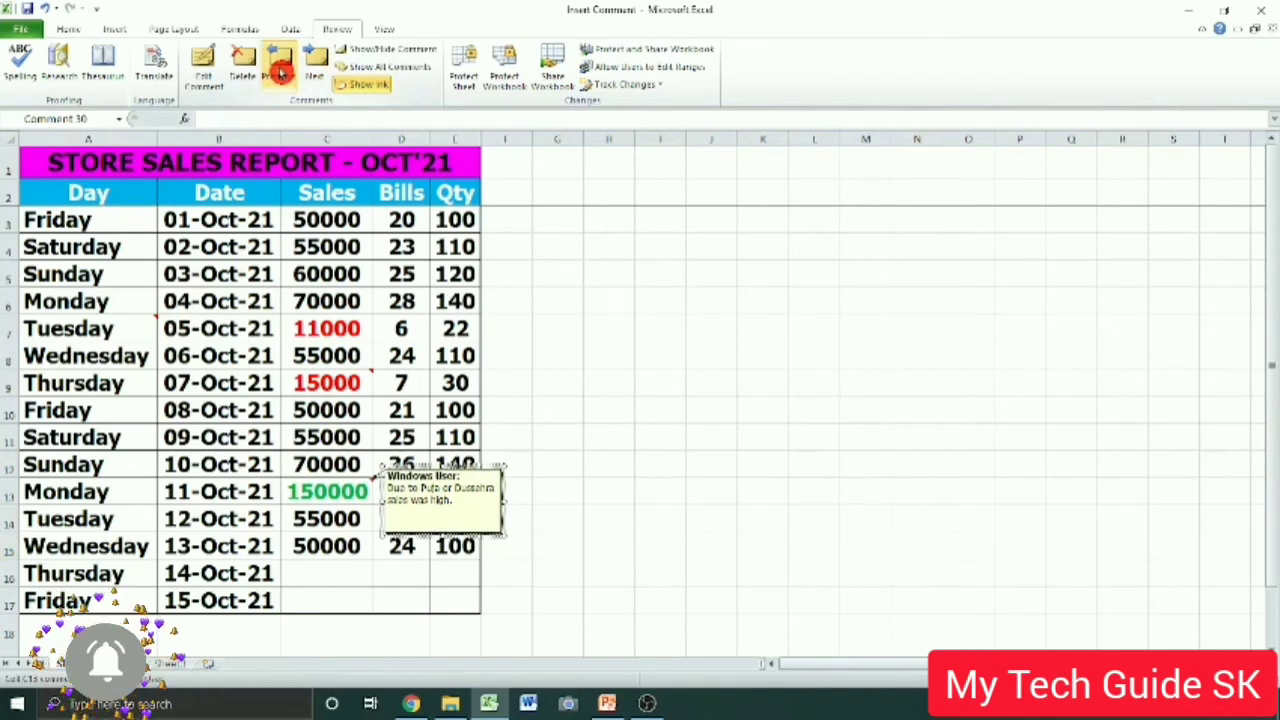
{"action": "left_click", "coordinate": [281, 73]}
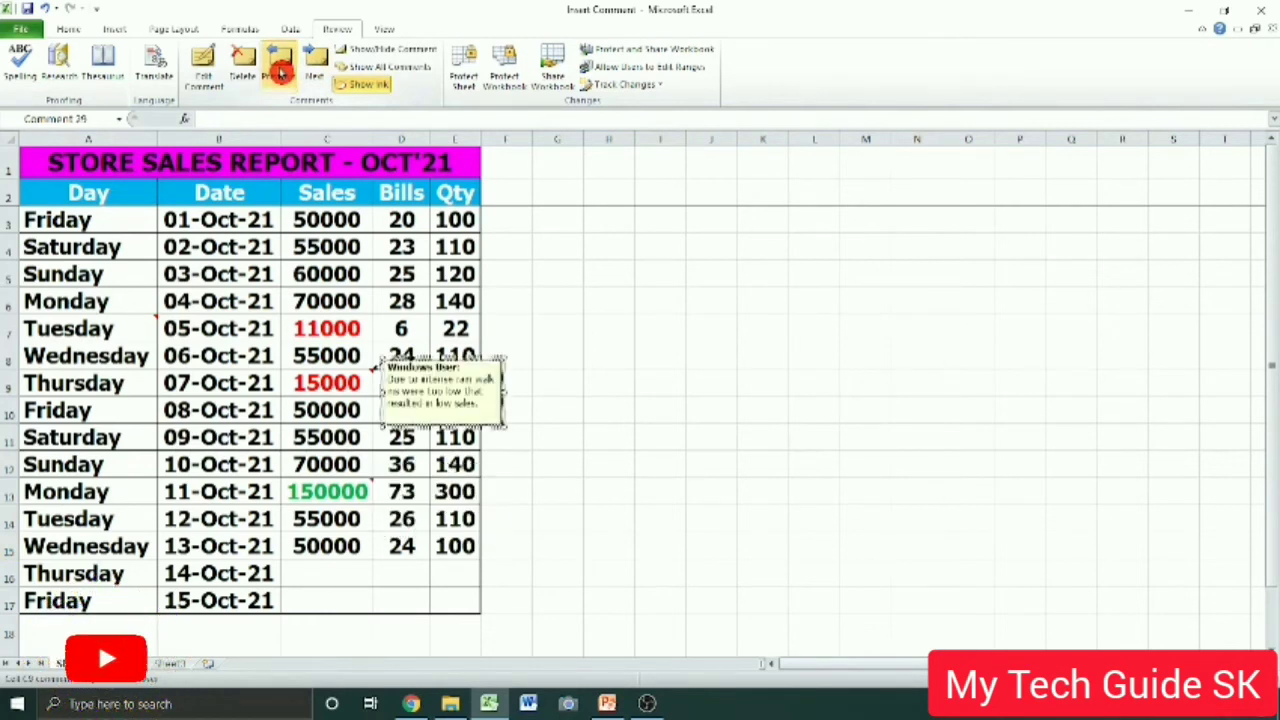
{"action": "left_click", "coordinate": [281, 73]}
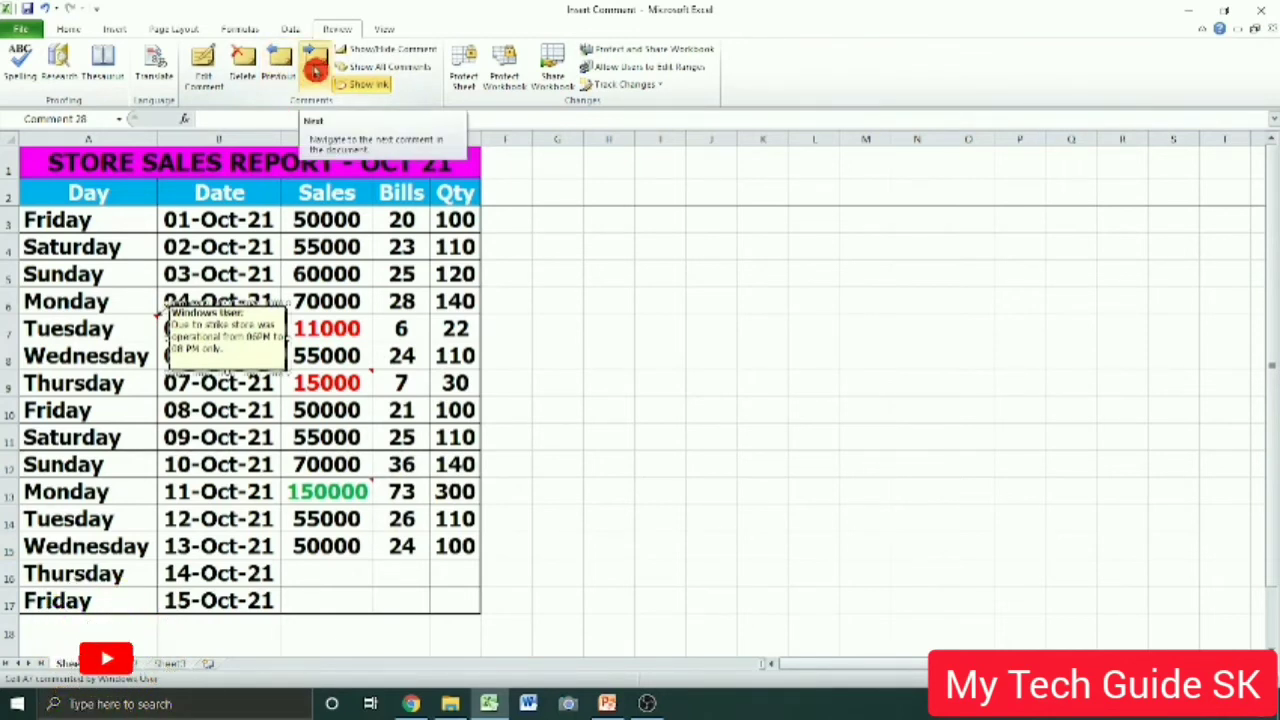
{"action": "left_click", "coordinate": [314, 68]}
{"action": "left_click", "coordinate": [314, 68]}
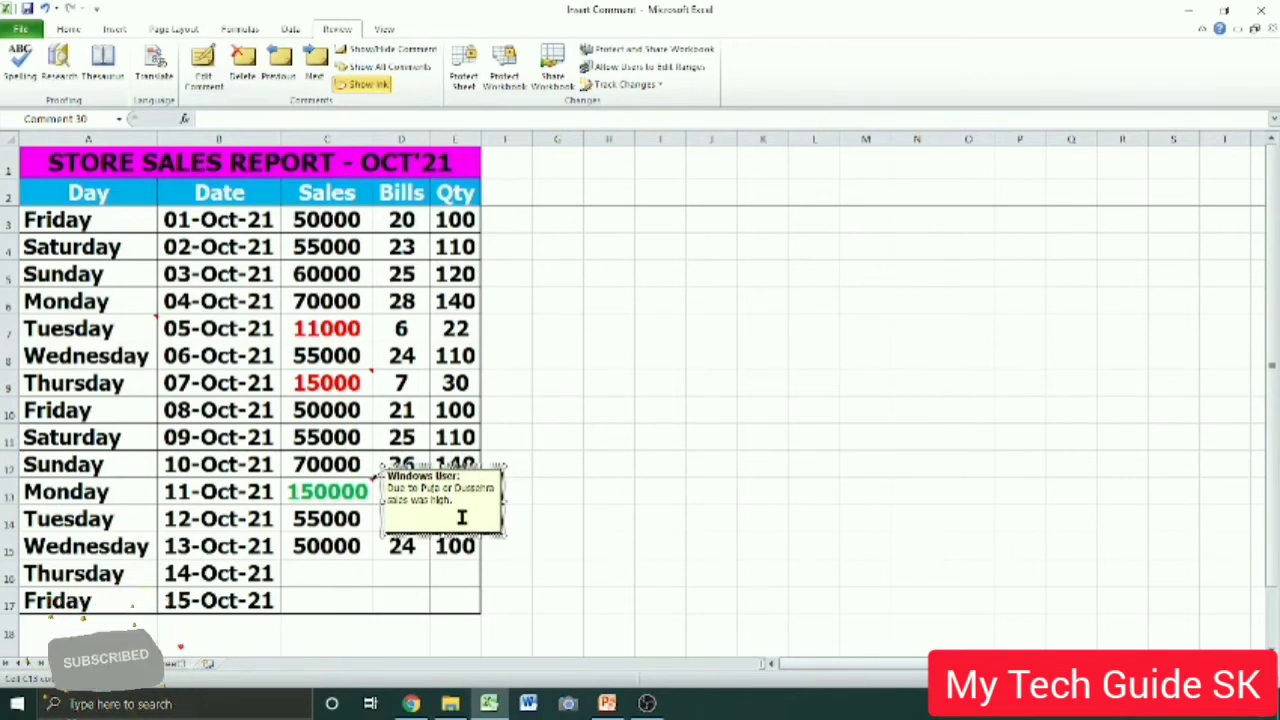
{"action": "left_click", "coordinate": [279, 62]}
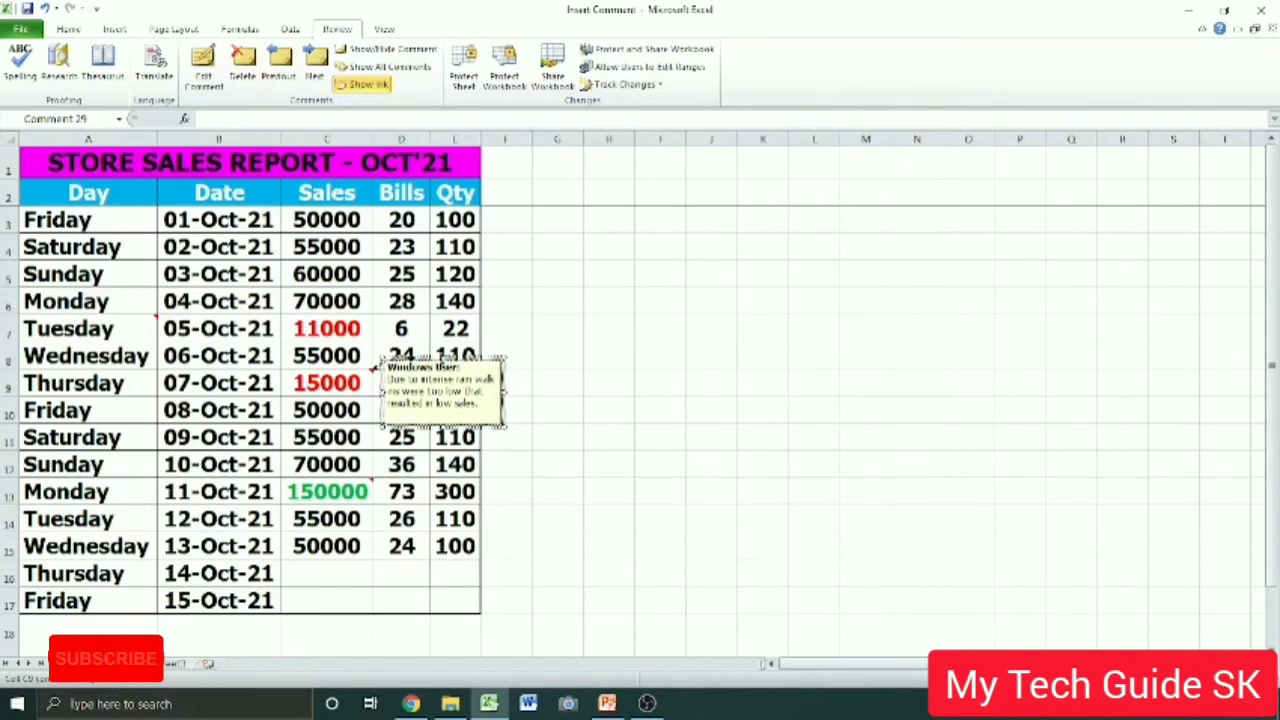
Open Format Comment for the C9 note and keep its text alignment at Left and Top.
{"action": "right_click", "coordinate": [443, 363]}
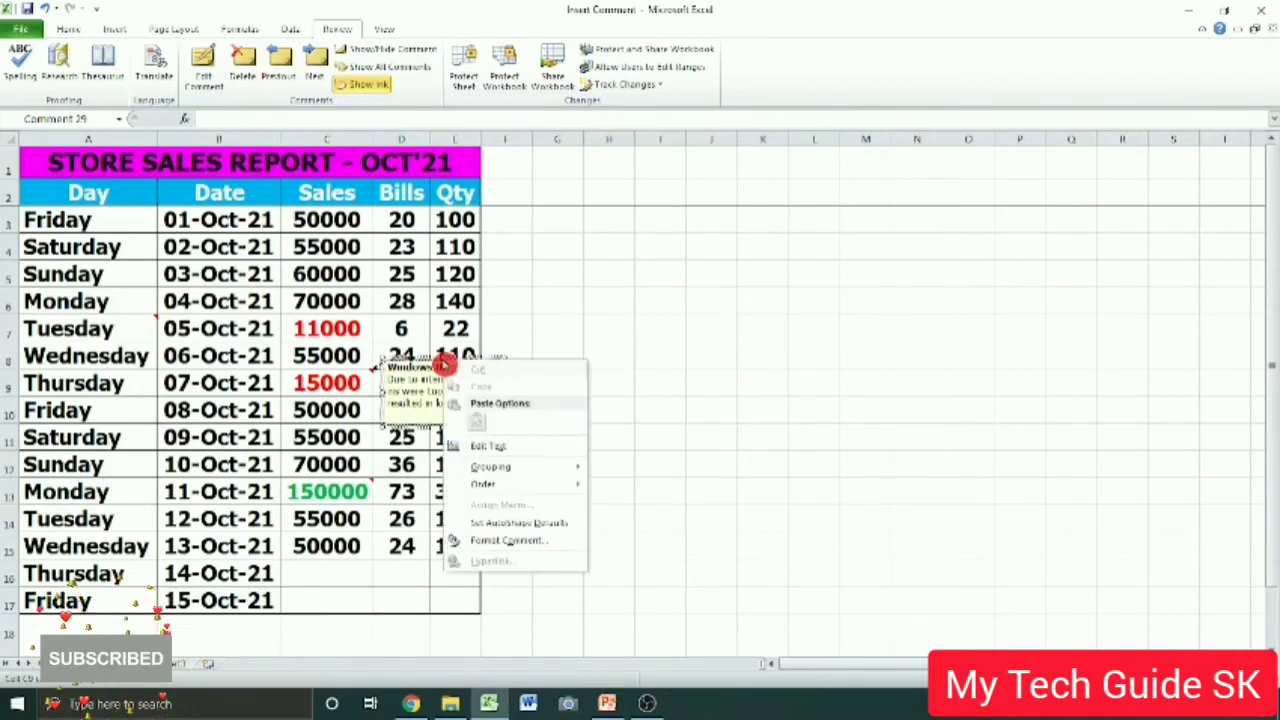
{"action": "left_click", "coordinate": [493, 543]}
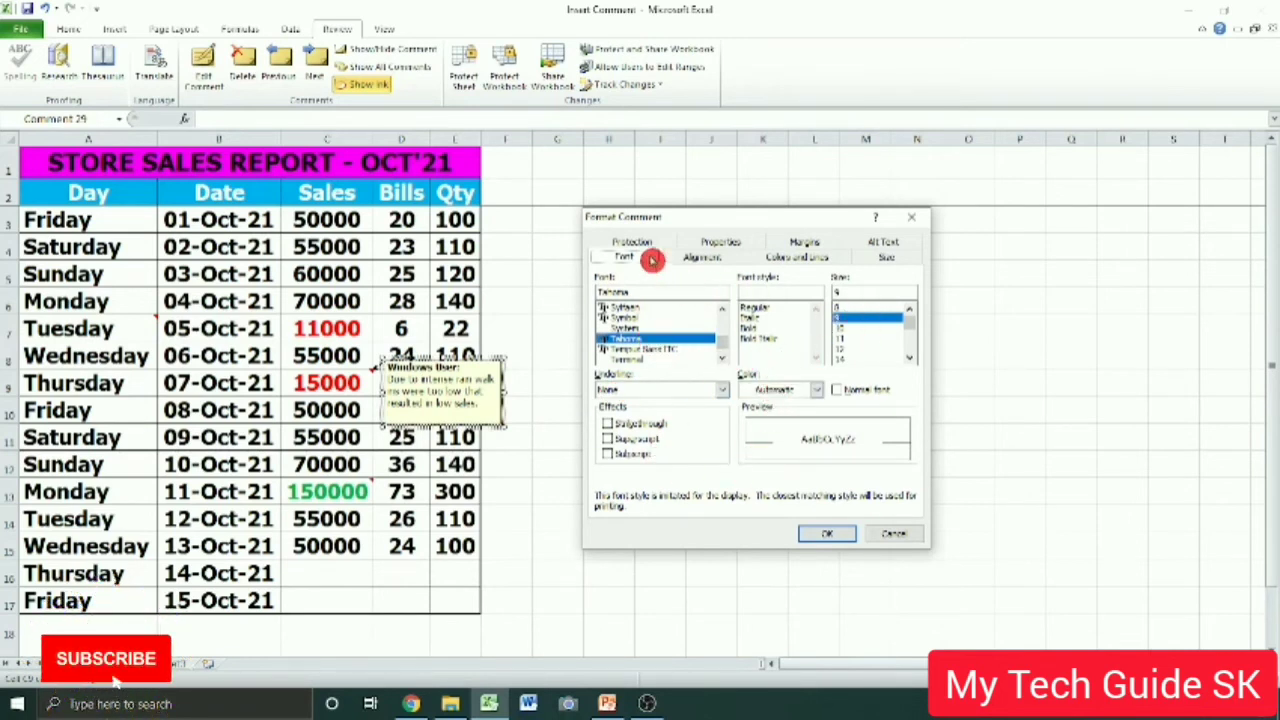
{"action": "left_click", "coordinate": [702, 257]}
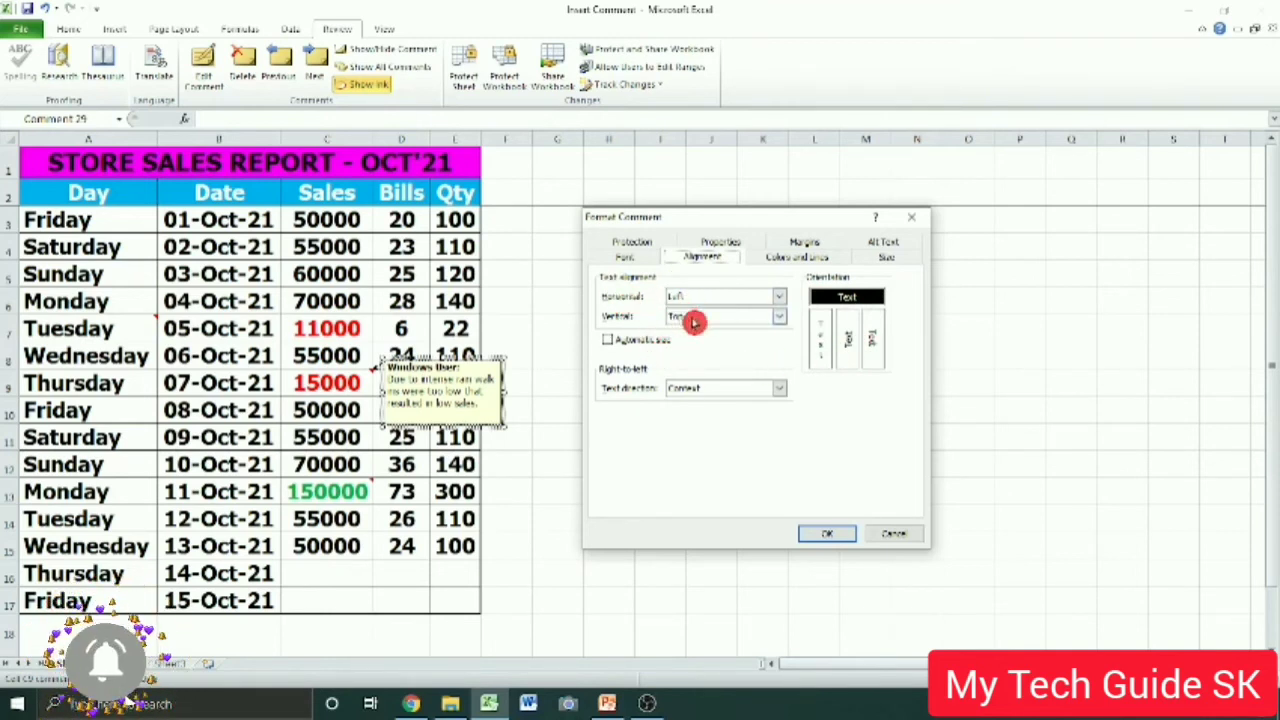
{"action": "left_click", "coordinate": [778, 298]}
{"action": "left_click", "coordinate": [800, 400]}
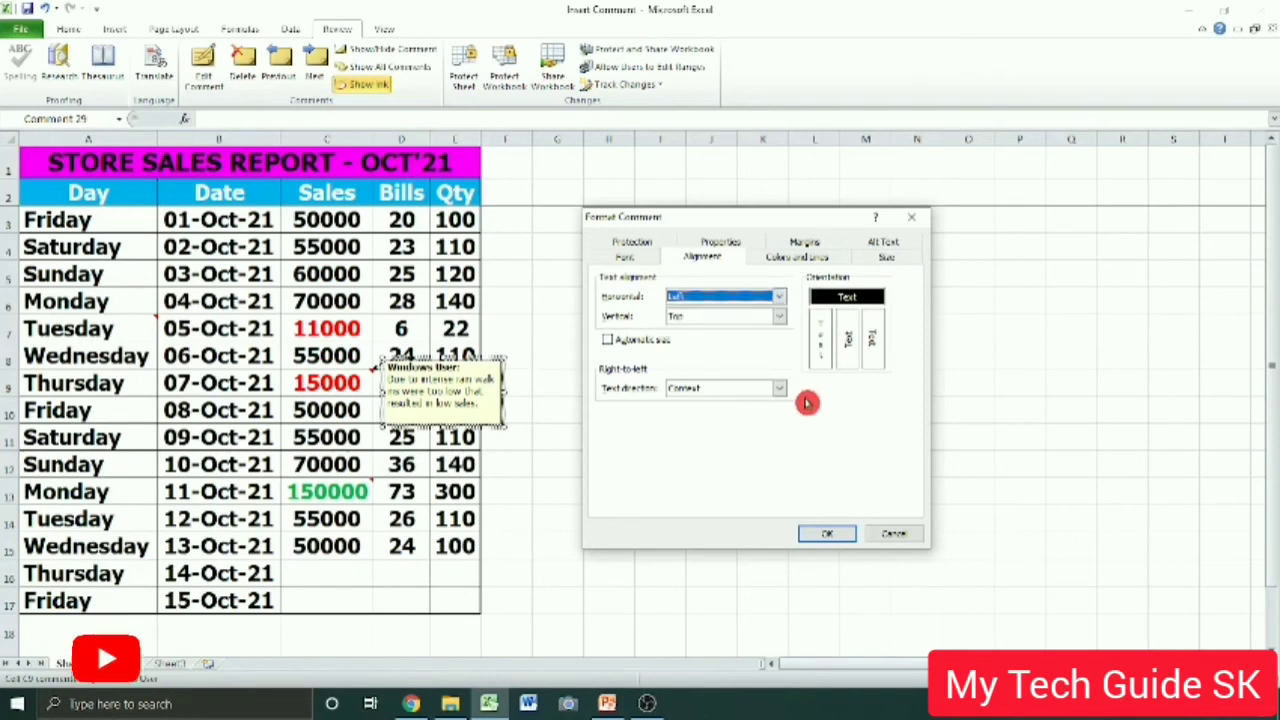
{"action": "left_click", "coordinate": [778, 316]}
{"action": "left_click", "coordinate": [846, 434]}
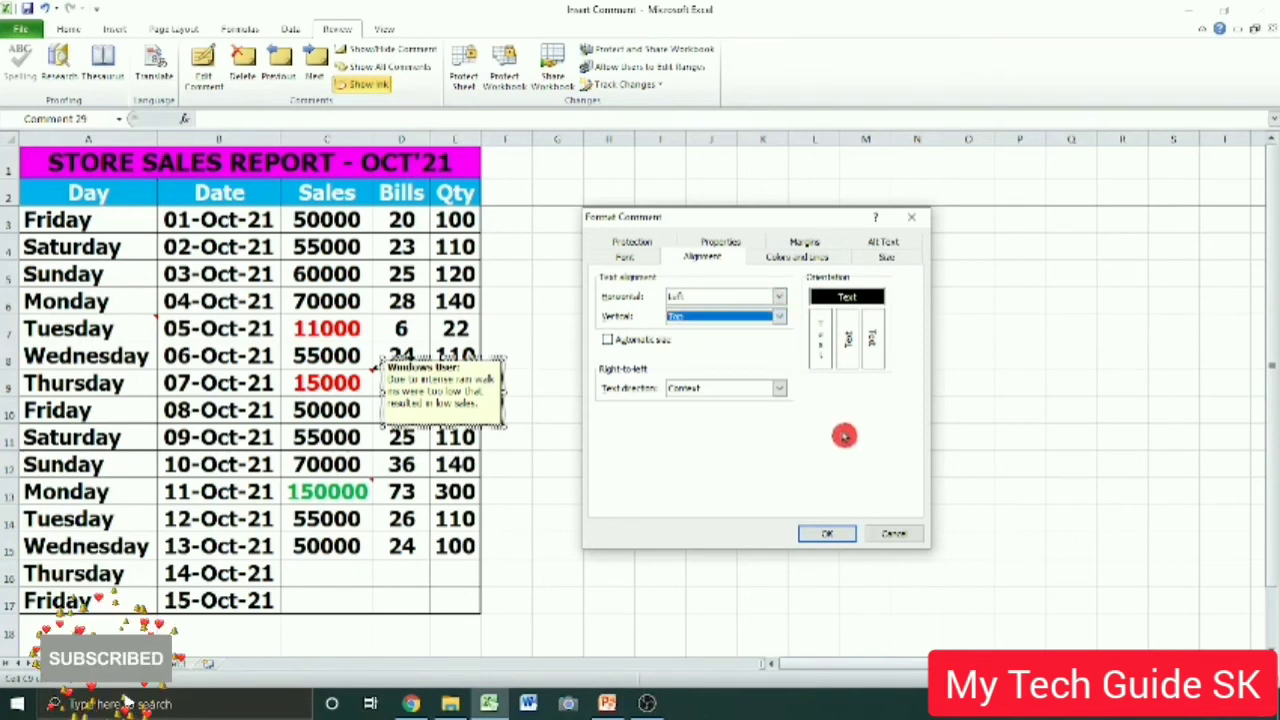
Set the C9 comment's fill colour to magenta.
{"action": "left_click", "coordinate": [800, 258]}
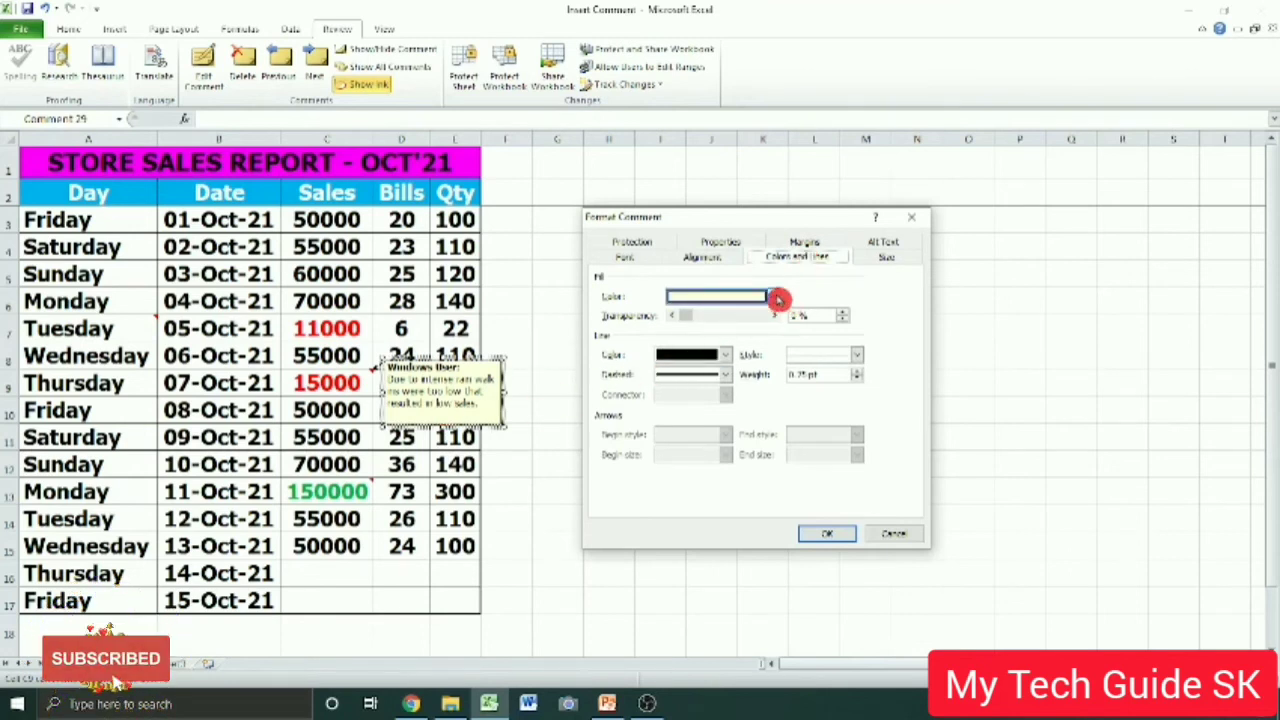
{"action": "left_click", "coordinate": [773, 297]}
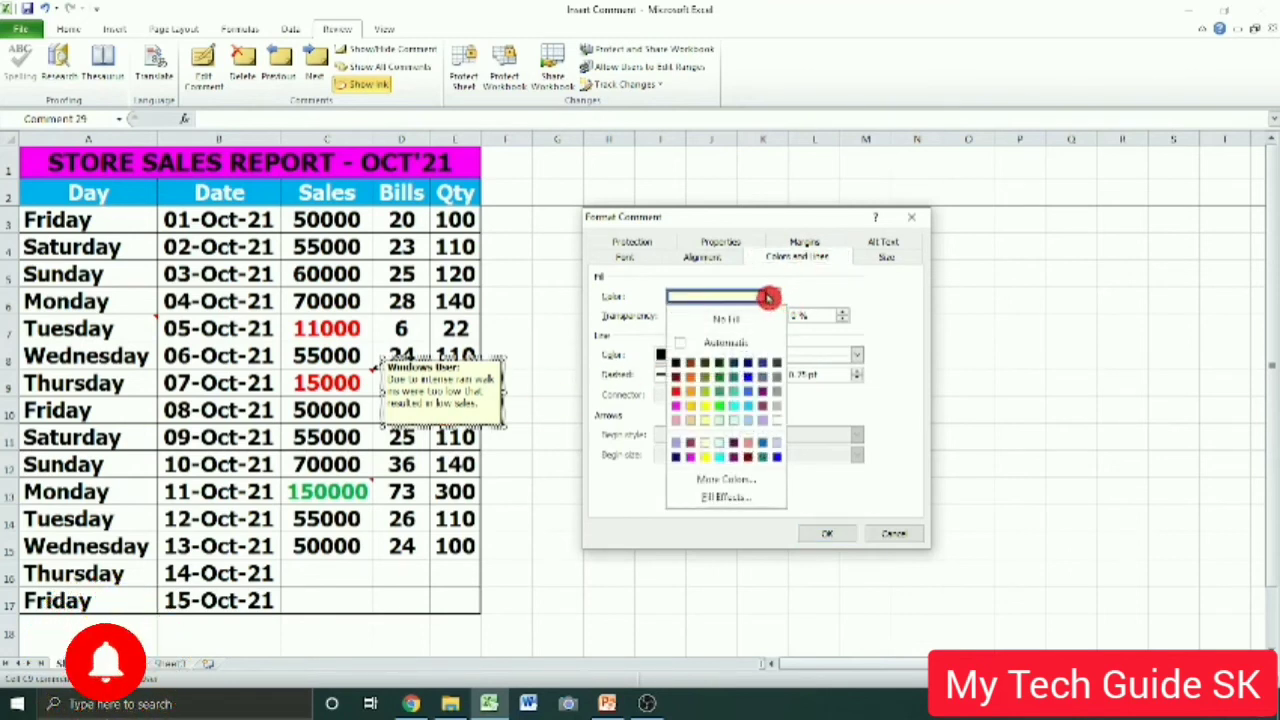
{"action": "left_click", "coordinate": [690, 456]}
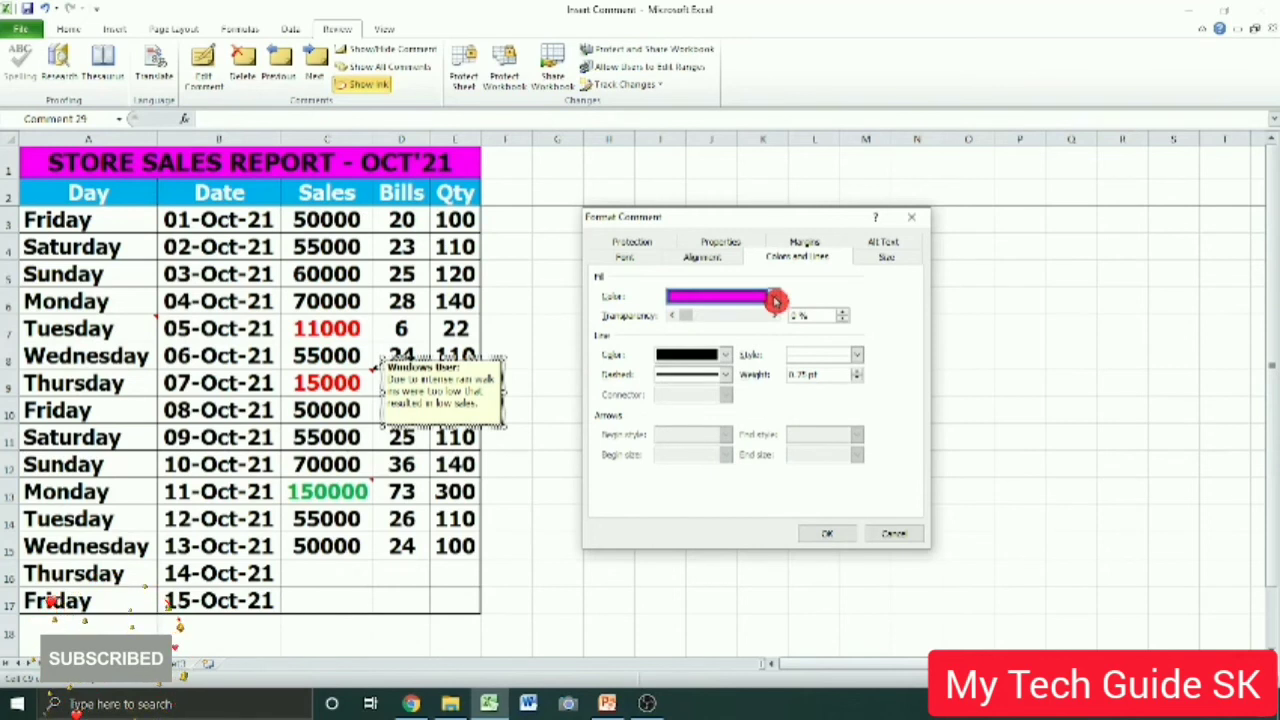
{"action": "left_click", "coordinate": [826, 533]}
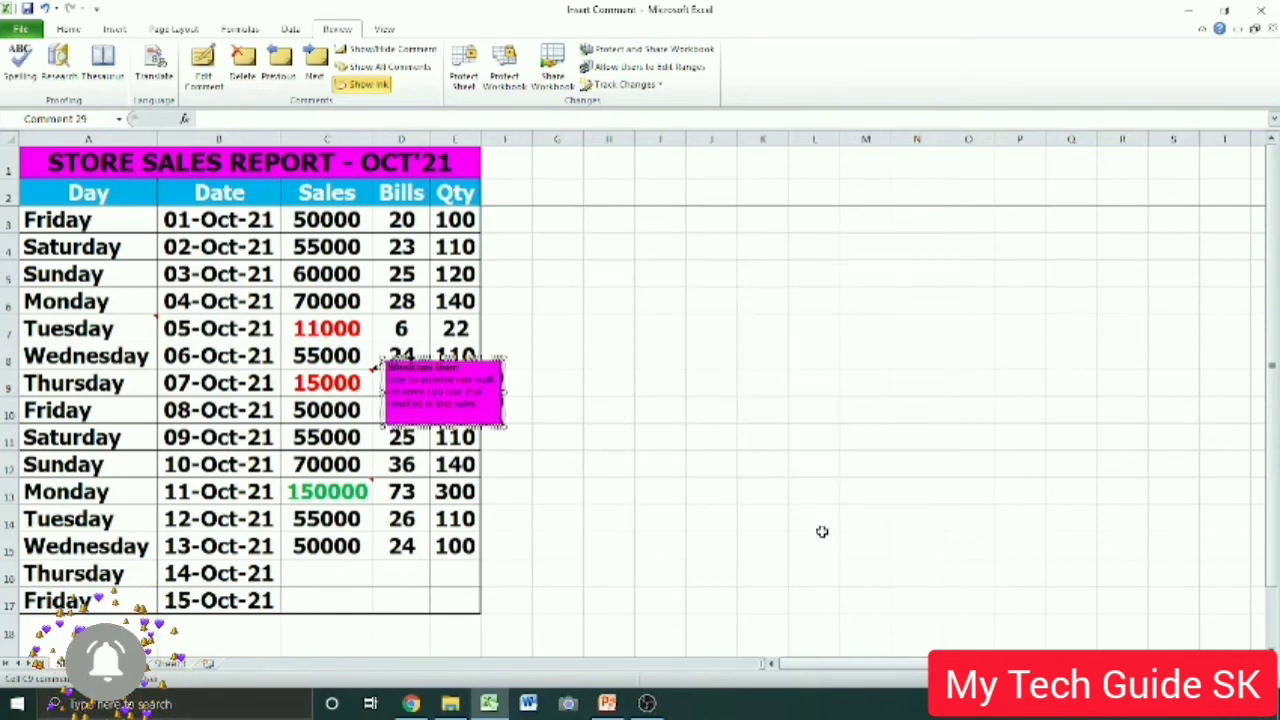
Deselect the comment and display all three comments at once, including the magenta one.
{"action": "left_click", "coordinate": [571, 451]}
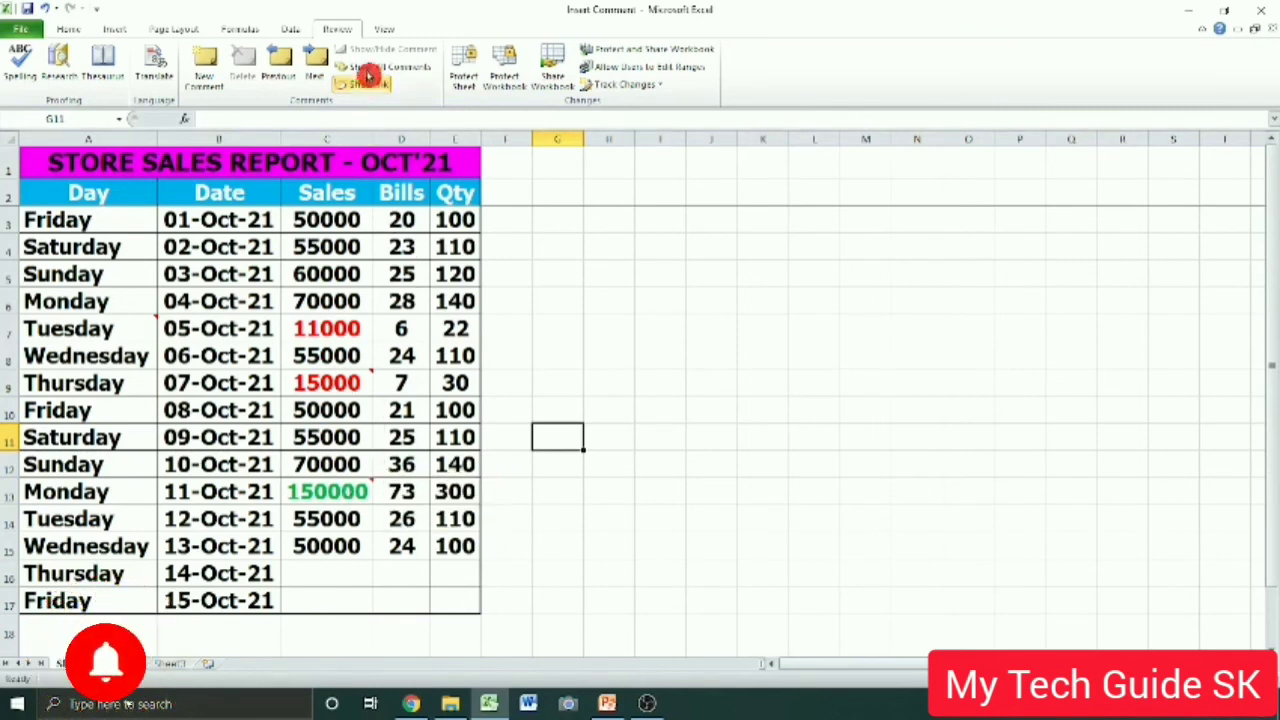
{"action": "left_click", "coordinate": [378, 66]}
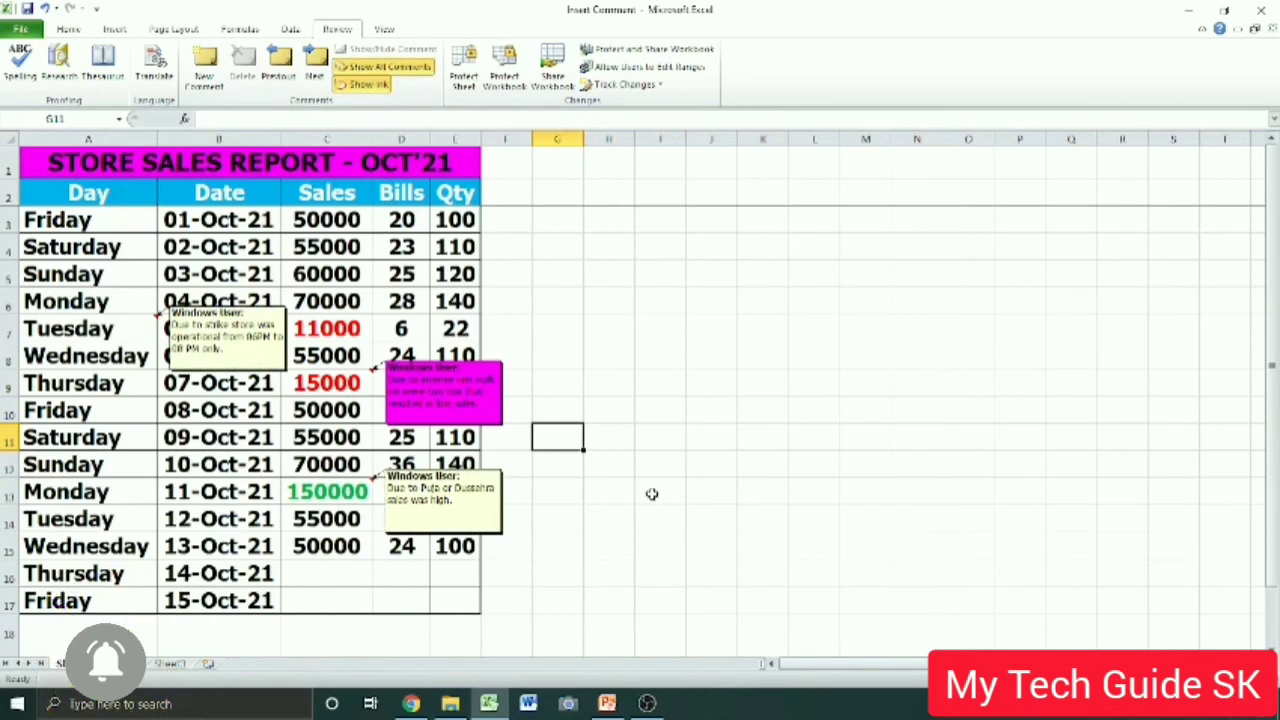